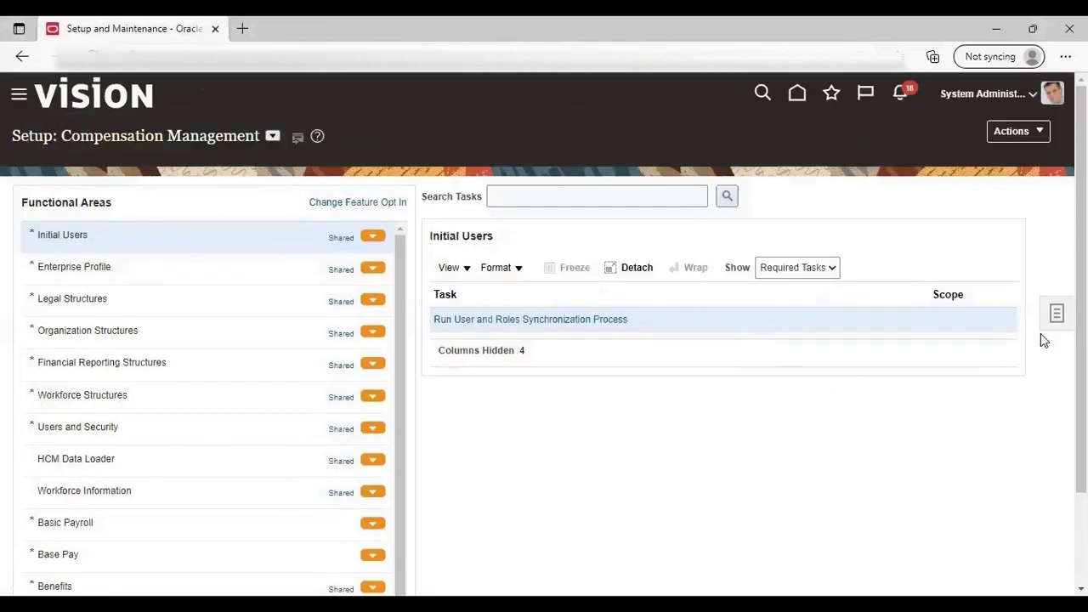
- Open the FIN Implementation Project from the list of implementation projects
{"action": "left_click", "coordinate": [1058, 321]}
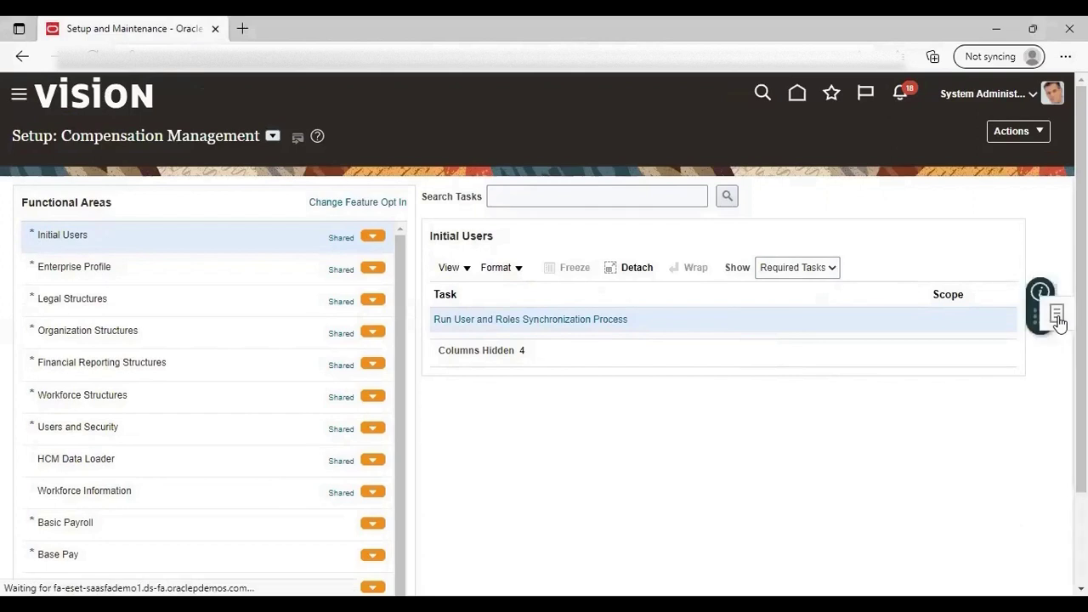
{"action": "left_click", "coordinate": [952, 195]}
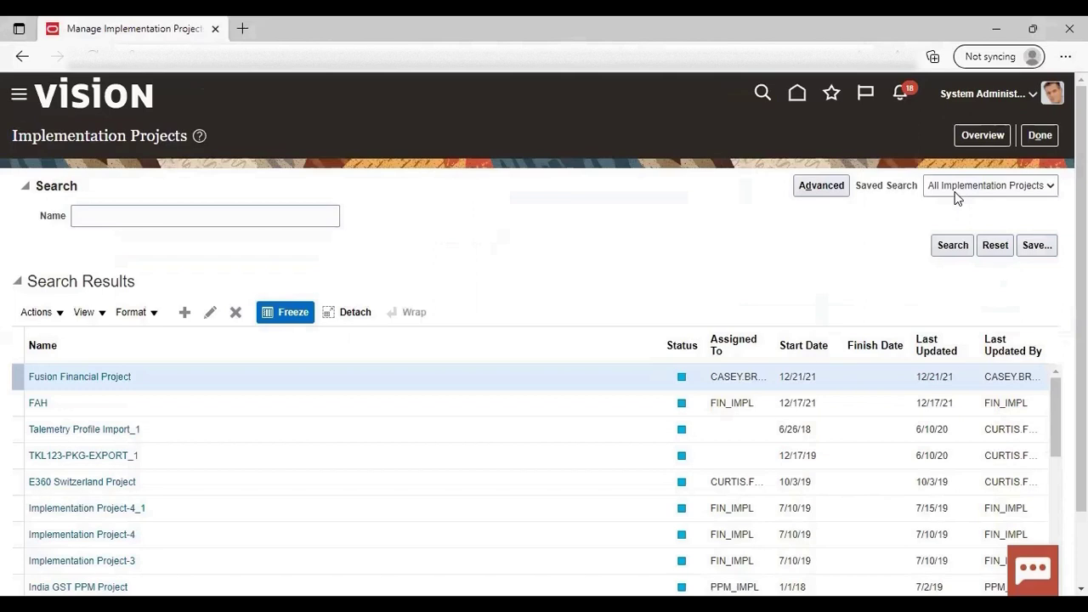
{"action": "scroll", "coordinate": [1056, 485], "scroll_direction": "down", "scroll_amount": 5}
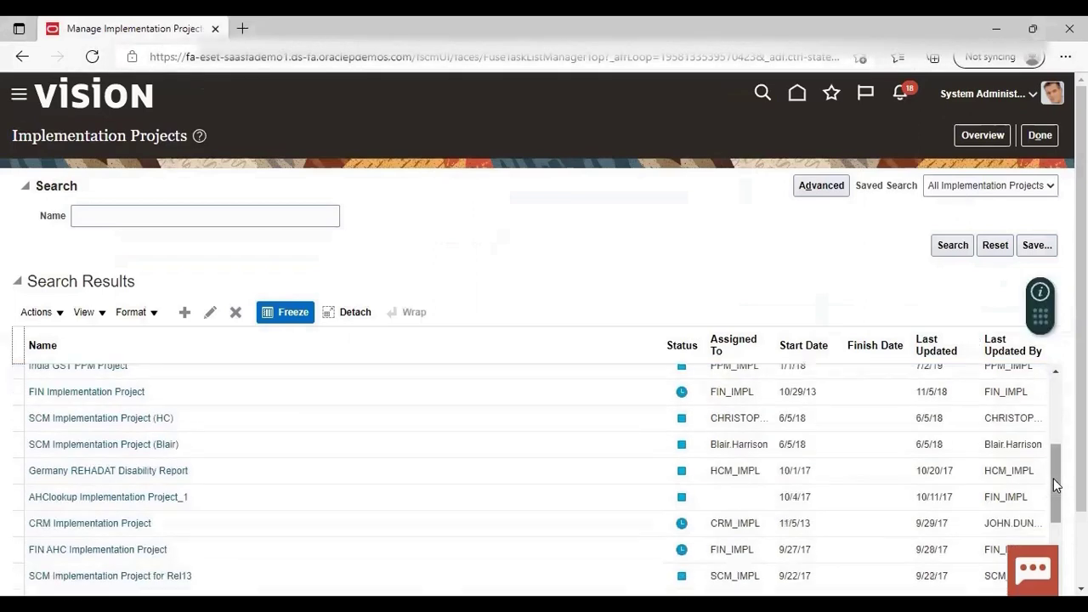
{"action": "left_click", "coordinate": [77, 384]}
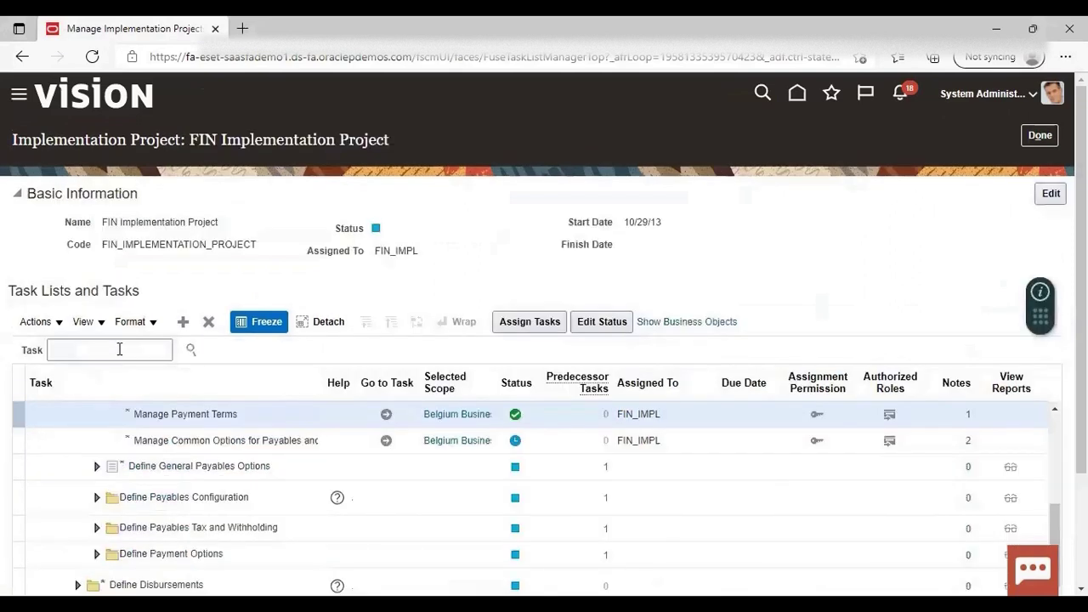
- Search the project's tasks for "manage payables calendars" and open the Manage Payables Calendars task in the hierarchy
{"action": "left_click", "coordinate": [119, 350]}
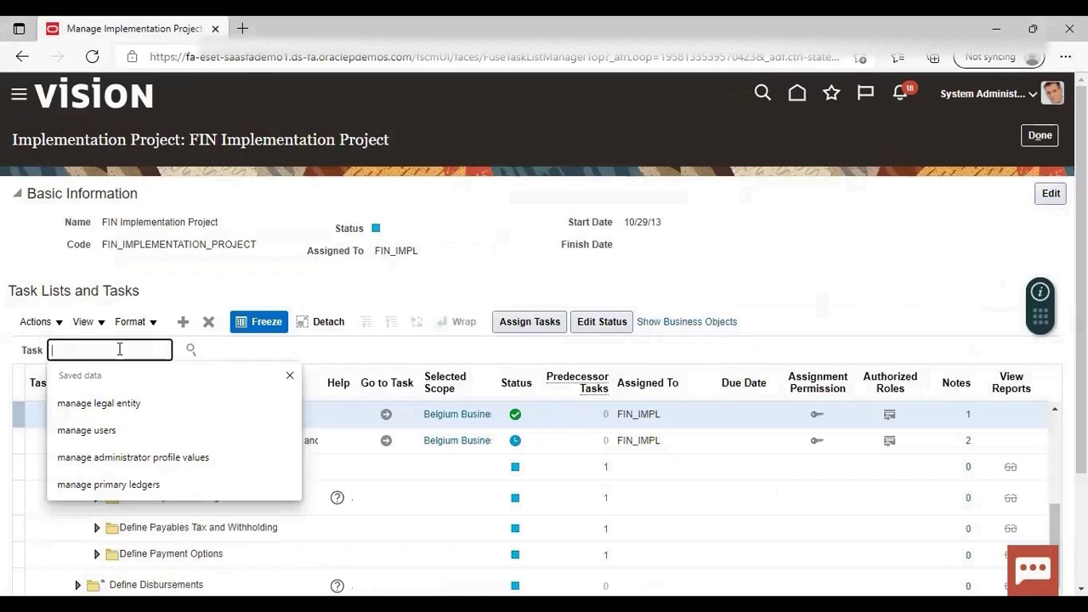
{"action": "type", "text": "manage"}
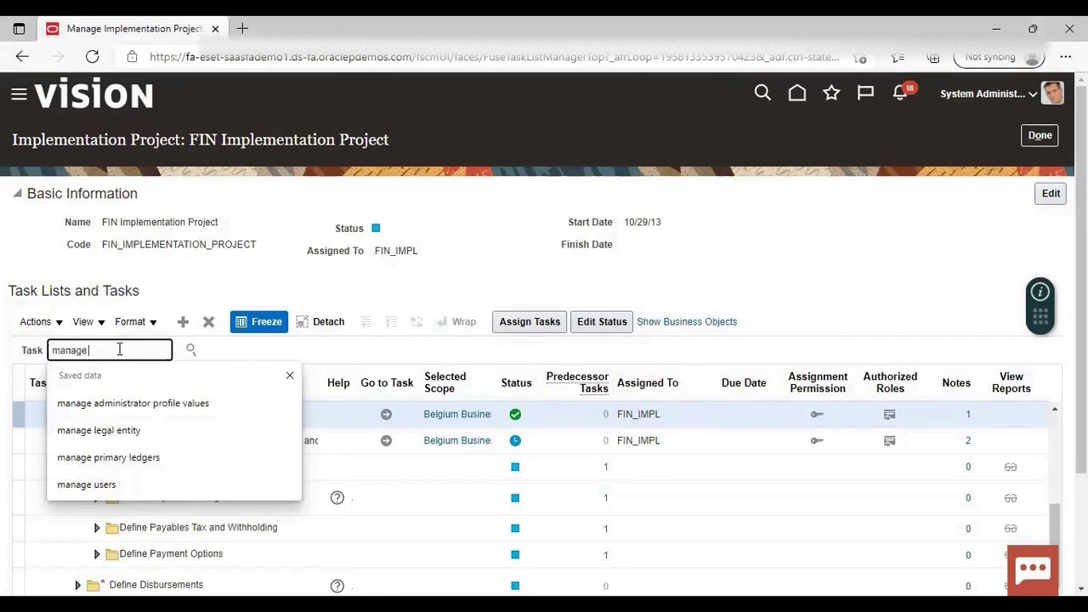
{"action": "type", "text": " payables"}
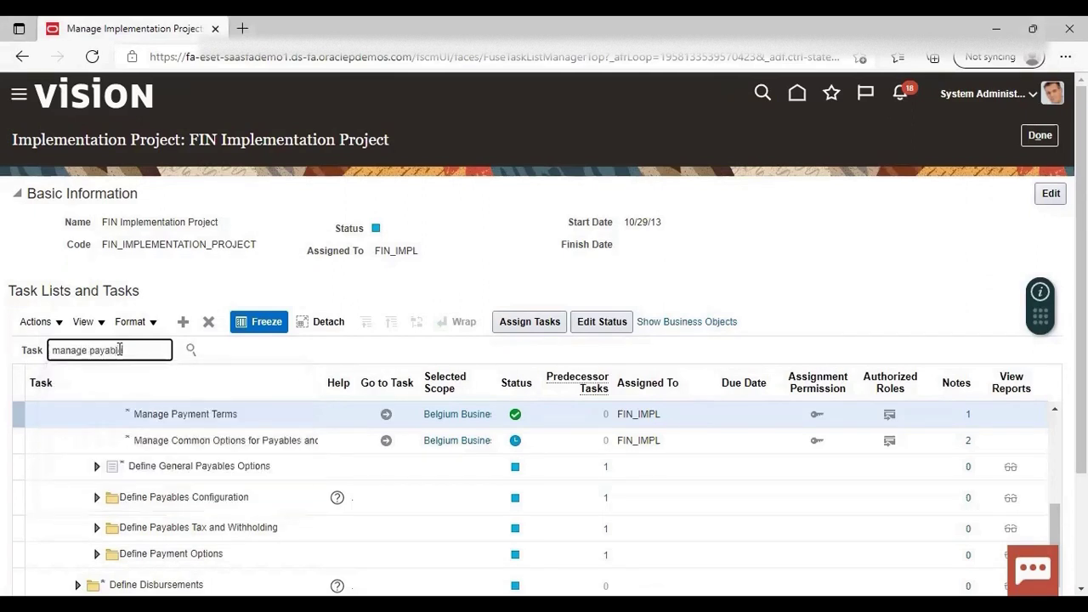
{"action": "type", "text": " calendars"}
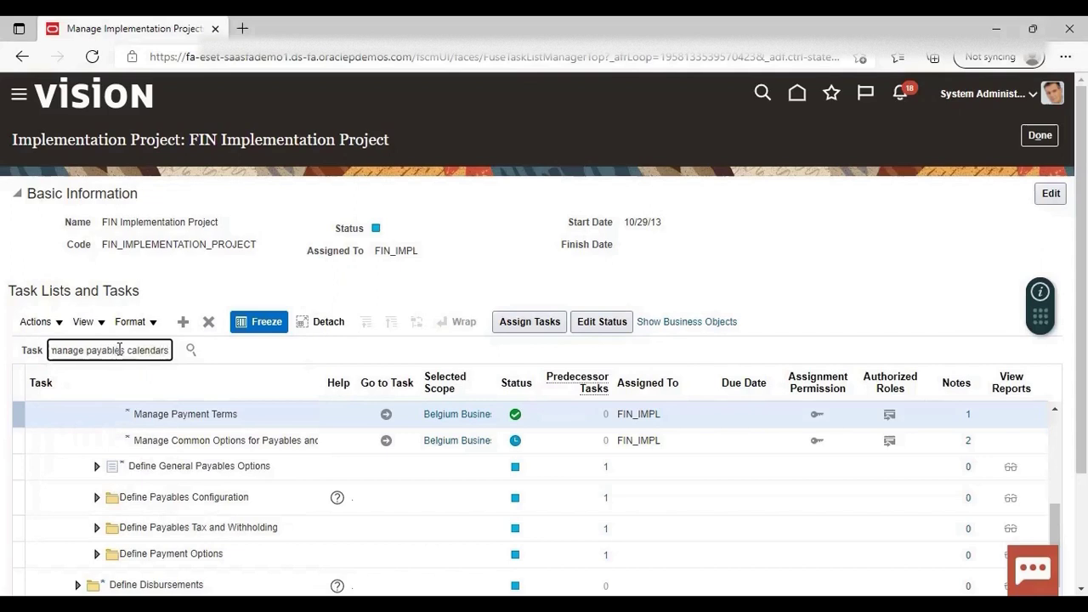
{"action": "key", "text": "Return"}
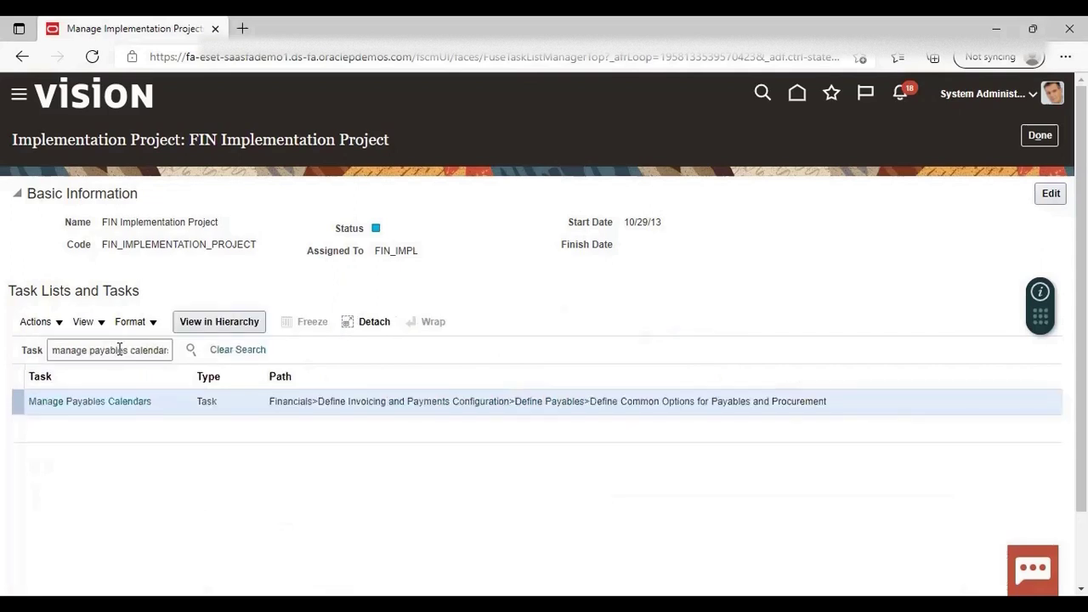
{"action": "left_click", "coordinate": [85, 408]}
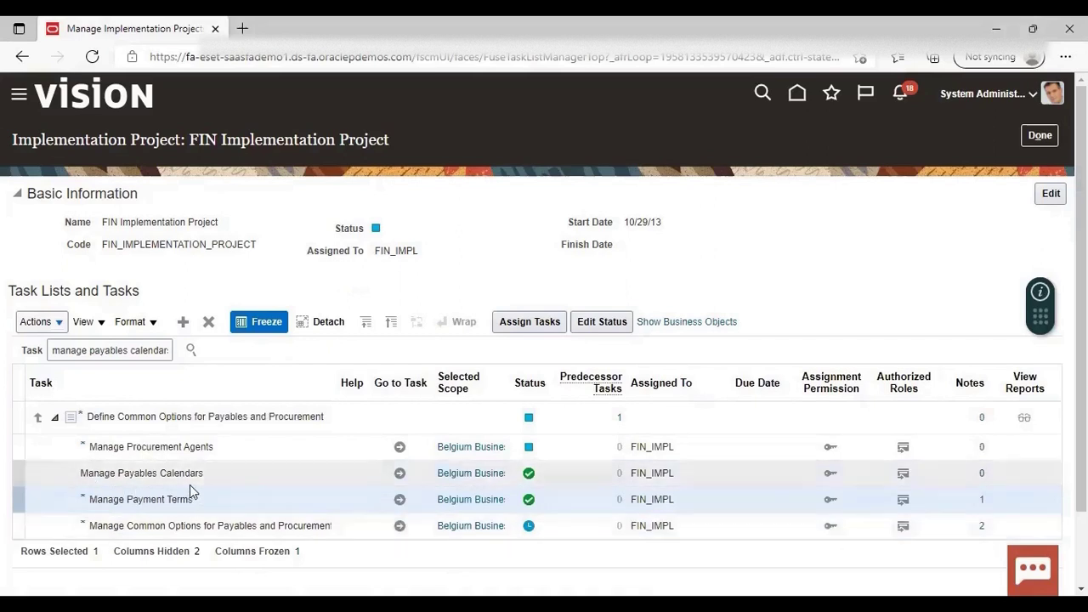
- Open the scope selection of the Manage Payables Calendars task and apply Select and Add as its business unit
{"action": "left_click", "coordinate": [455, 474]}
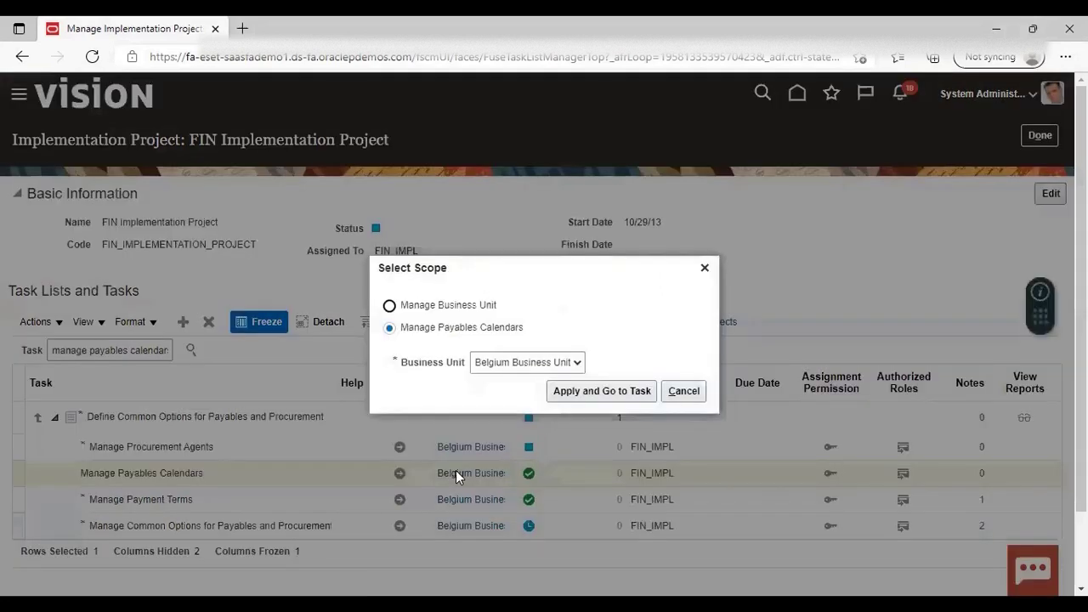
{"action": "left_click", "coordinate": [561, 366]}
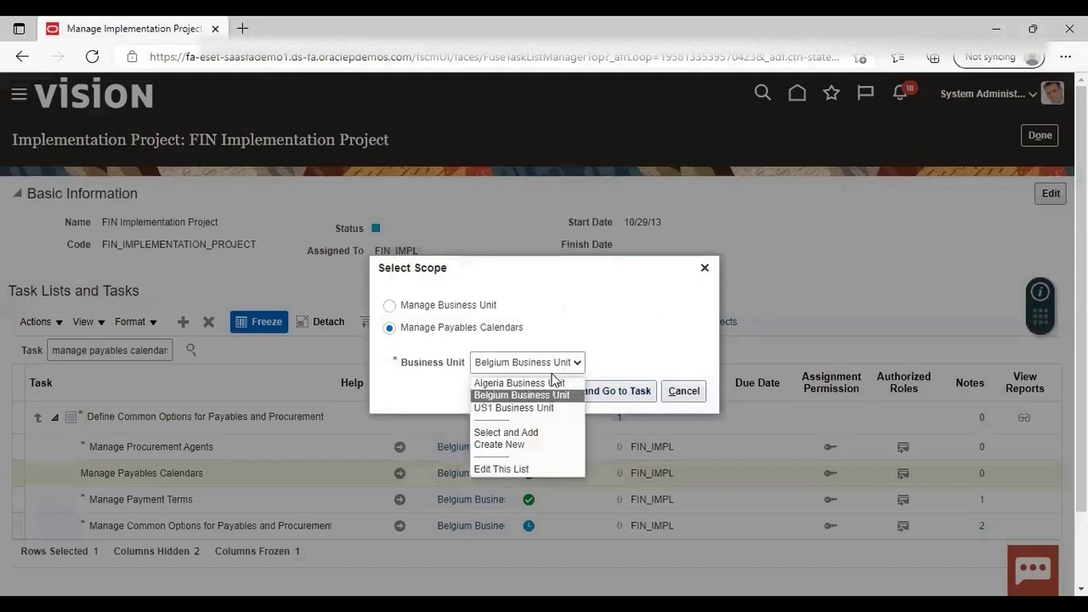
{"action": "left_click", "coordinate": [508, 434]}
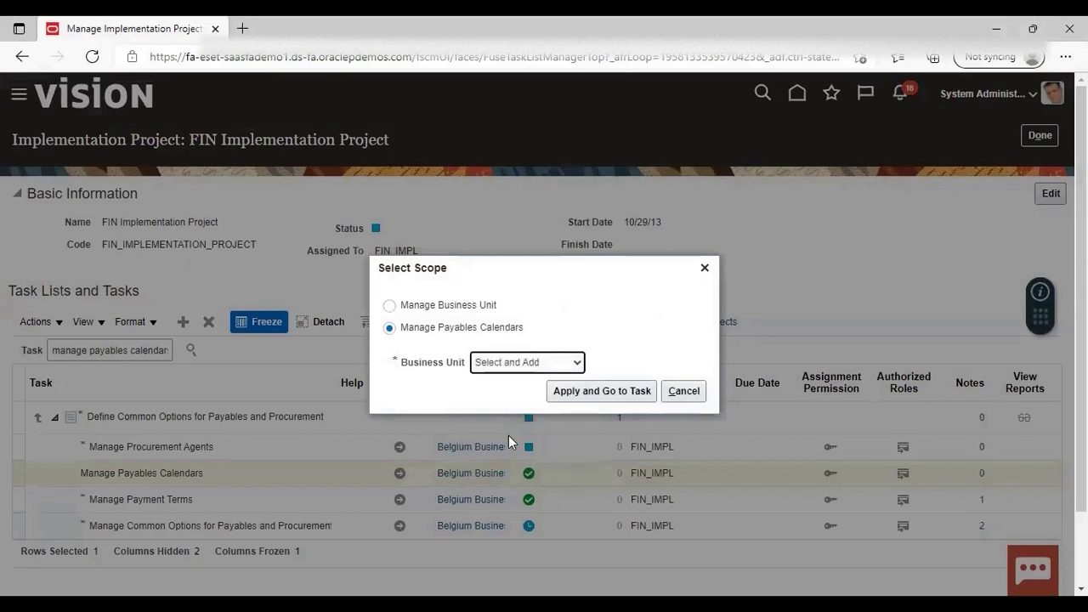
{"action": "left_click", "coordinate": [581, 390]}
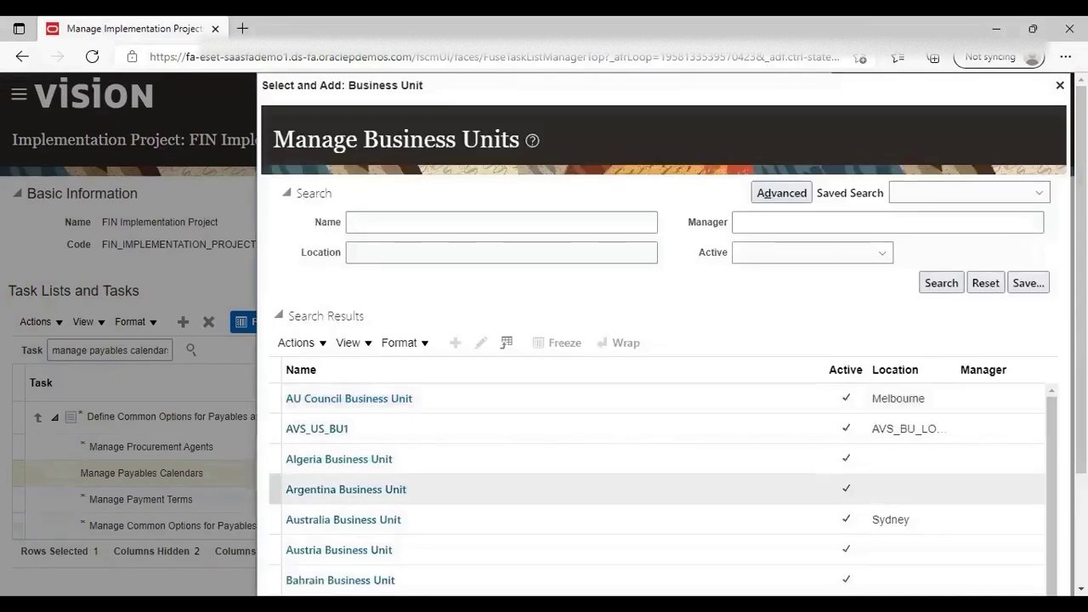
- Try to find the business unit by searching the names for "us 1" and for "us"
{"action": "scroll", "coordinate": [662, 340], "scroll_direction": "down", "scroll_amount": 3}
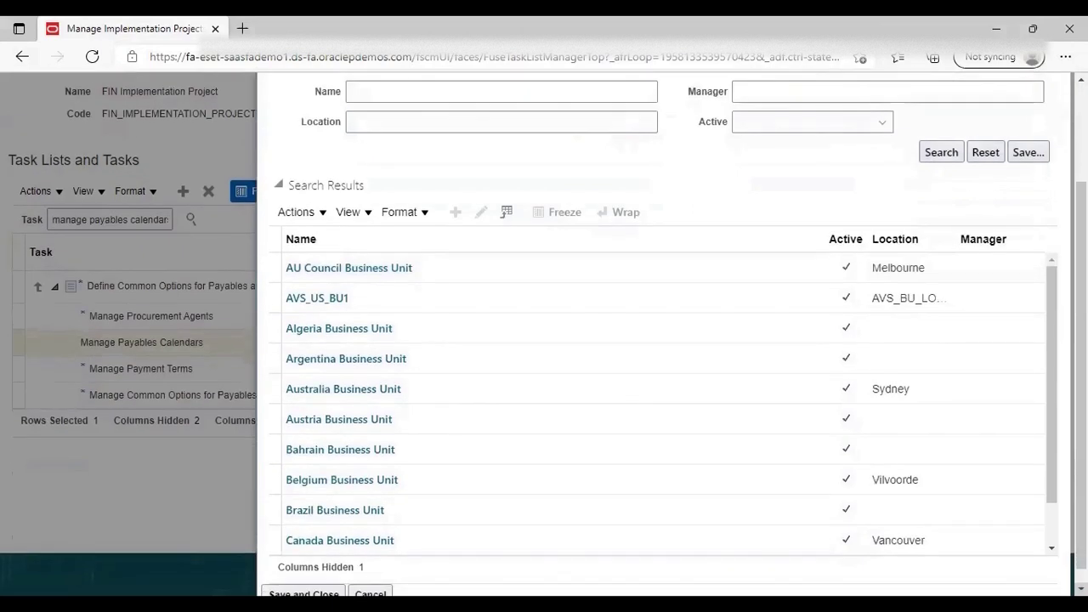
{"action": "scroll", "coordinate": [663, 340], "scroll_direction": "down", "scroll_amount": 1}
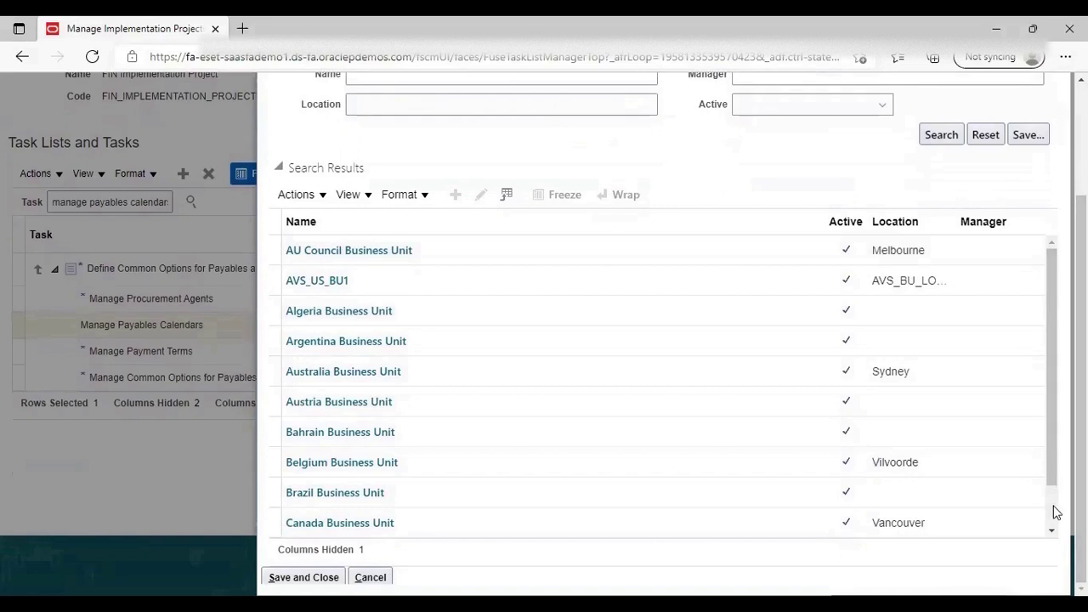
{"action": "scroll", "coordinate": [1057, 497], "scroll_direction": "down", "scroll_amount": 1}
{"action": "scroll", "coordinate": [663, 340], "scroll_direction": "up", "scroll_amount": 3}
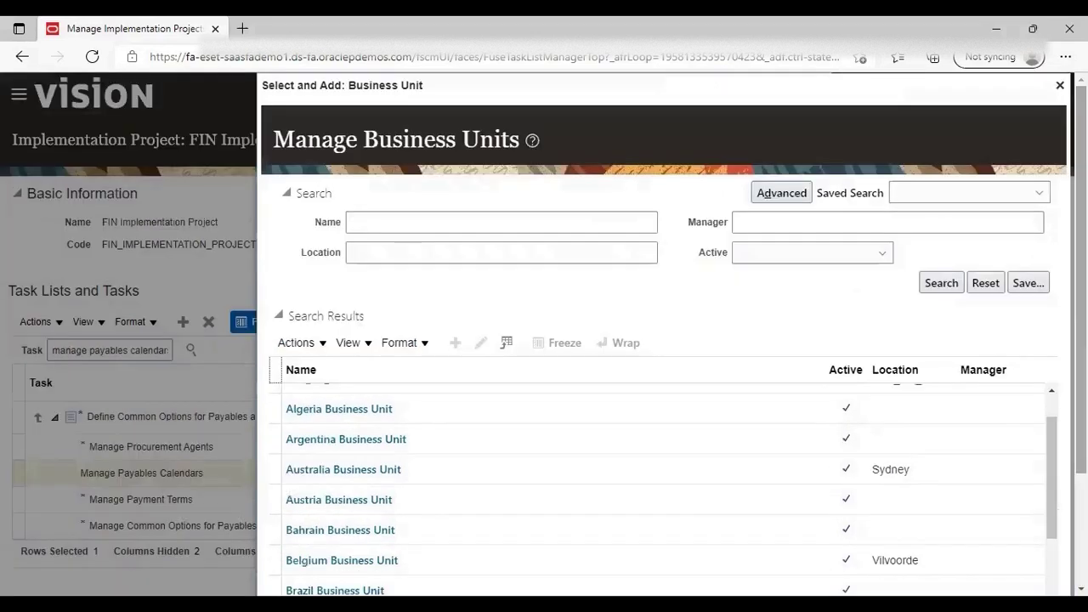
{"action": "left_click", "coordinate": [563, 223]}
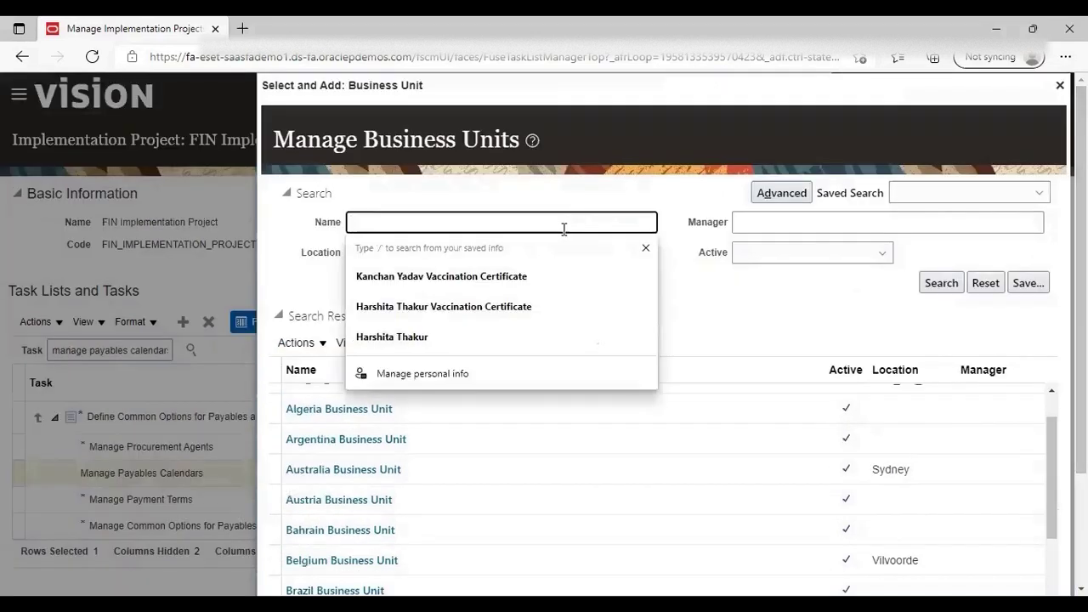
{"action": "type", "text": "us 1"}
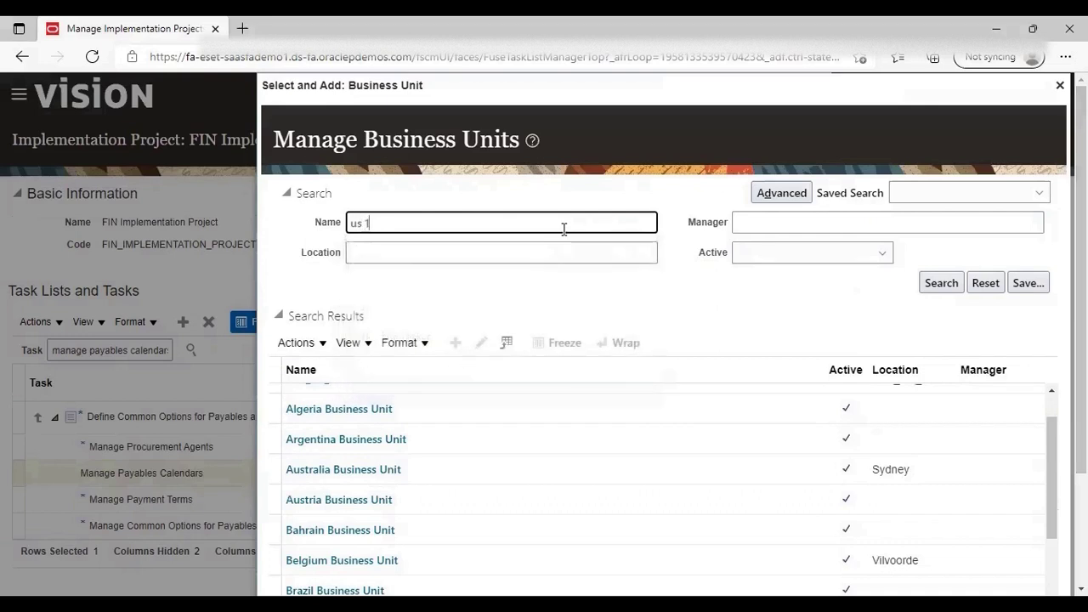
{"action": "left_click", "coordinate": [940, 283]}
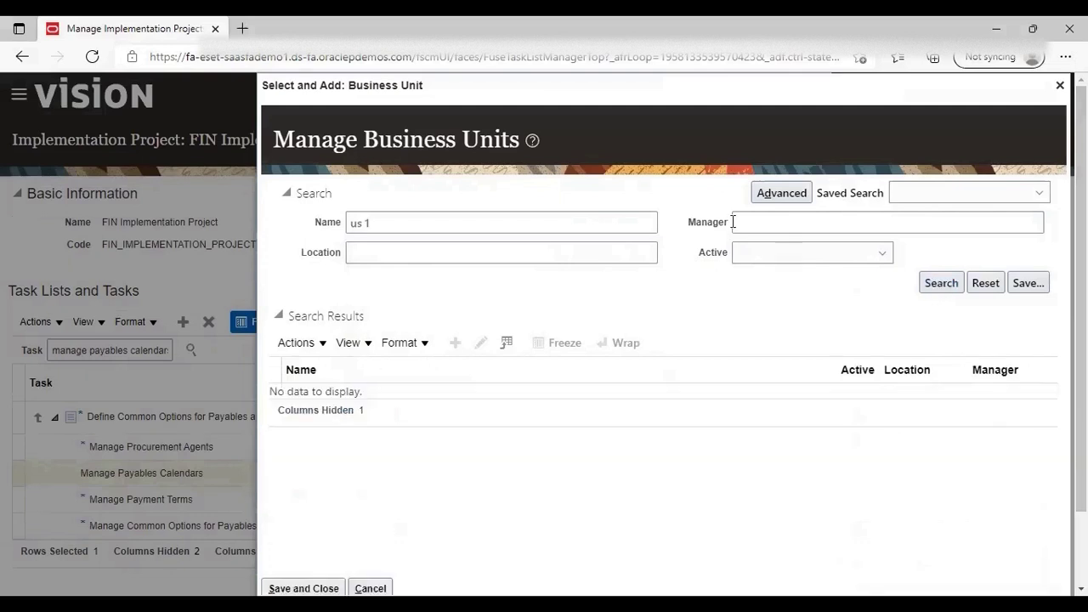
{"action": "left_click", "coordinate": [611, 218]}
{"action": "key", "text": "BackSpace"}
{"action": "key", "text": "BackSpace"}
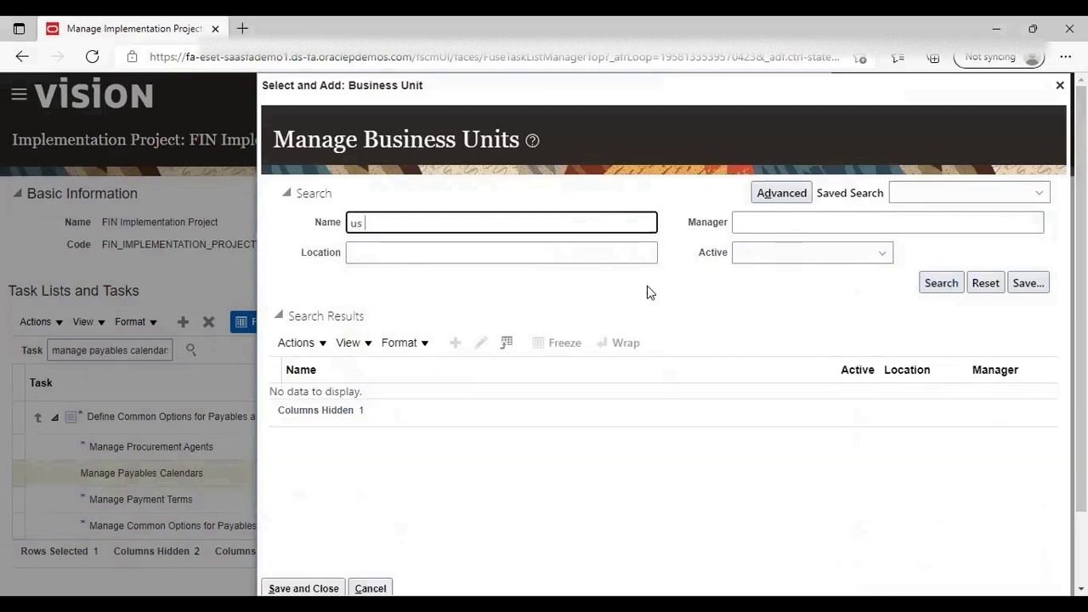
{"action": "left_click", "coordinate": [935, 285]}
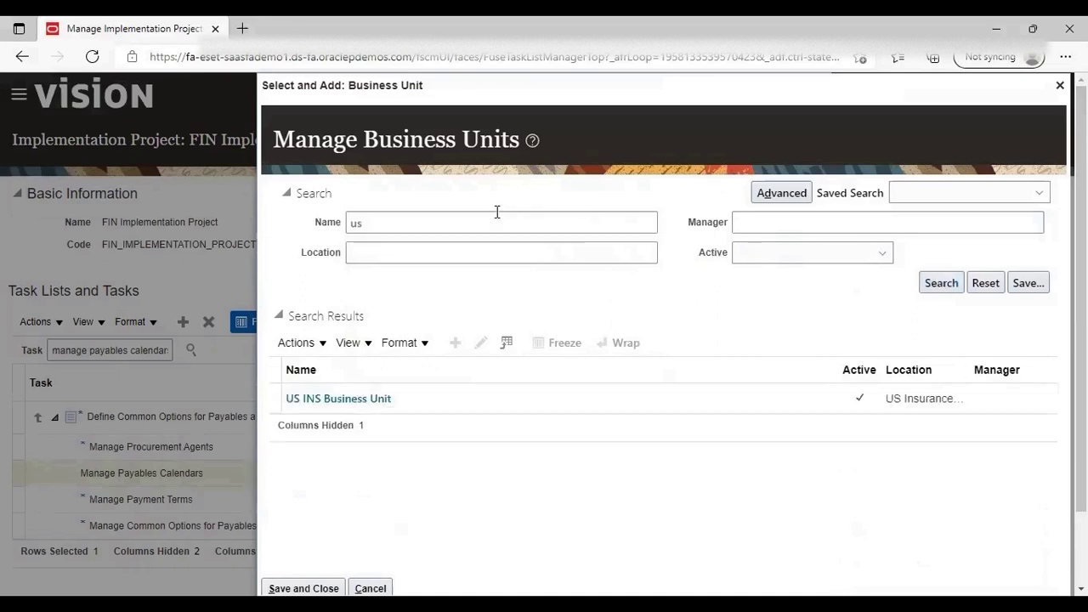
- Search the business unit names for "us1" and save US1 Business Unit as the task's scope
{"action": "left_click", "coordinate": [476, 226]}
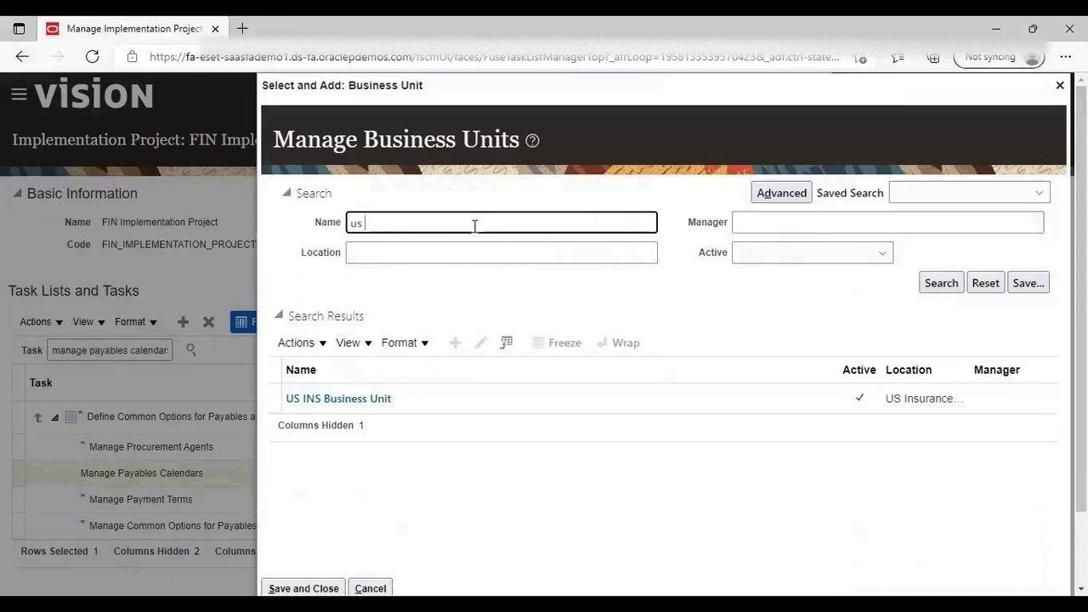
{"action": "type", "text": "1"}
{"action": "key", "text": "Return"}
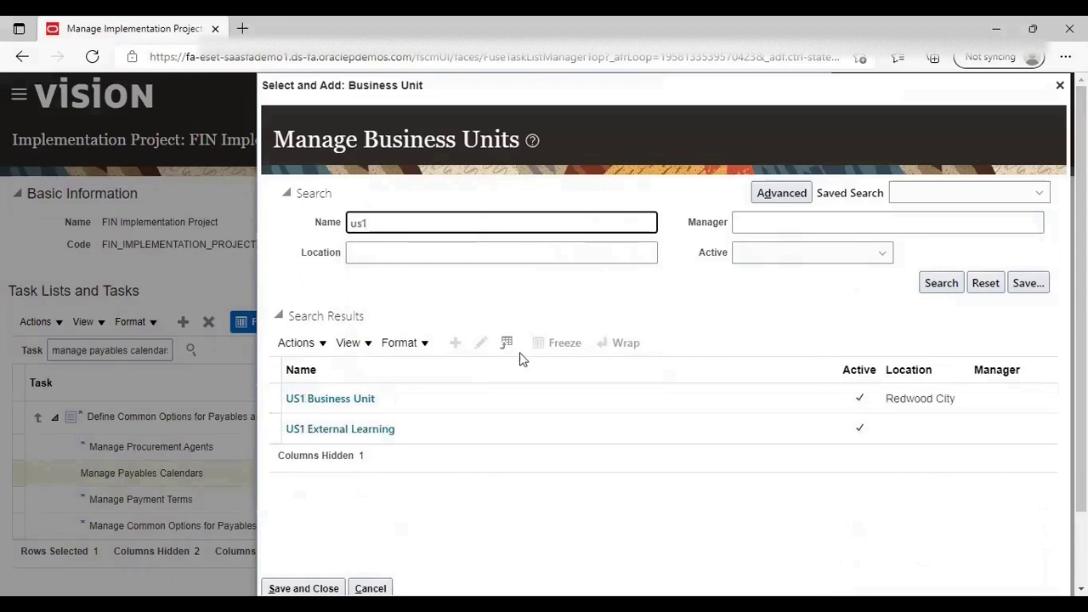
{"action": "left_click", "coordinate": [1081, 589]}
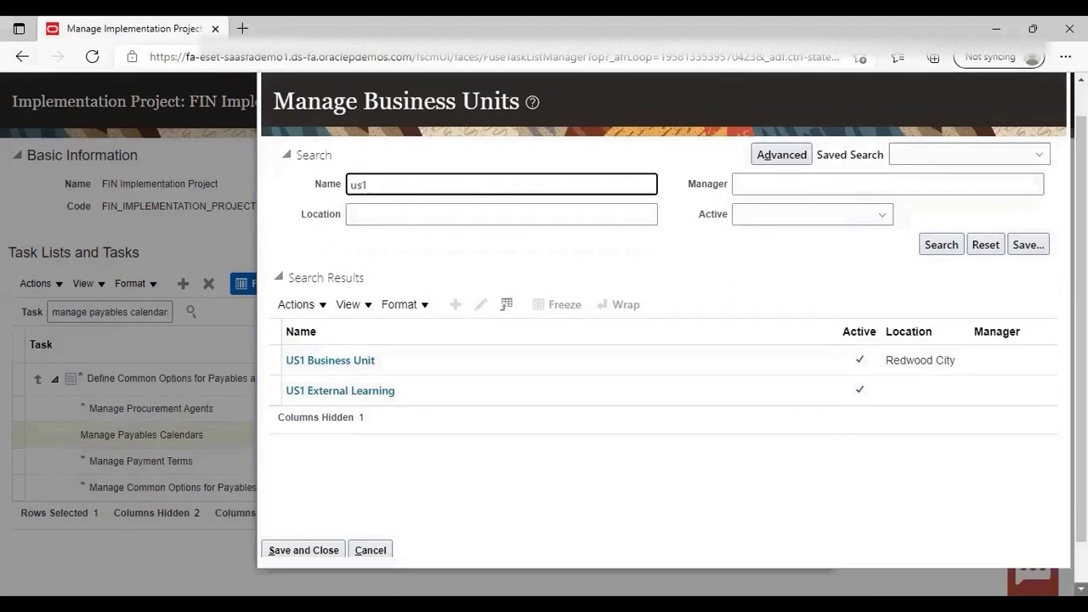
{"action": "scroll", "coordinate": [892, 437], "scroll_direction": "down", "scroll_amount": 1}
{"action": "left_click", "coordinate": [485, 312]}
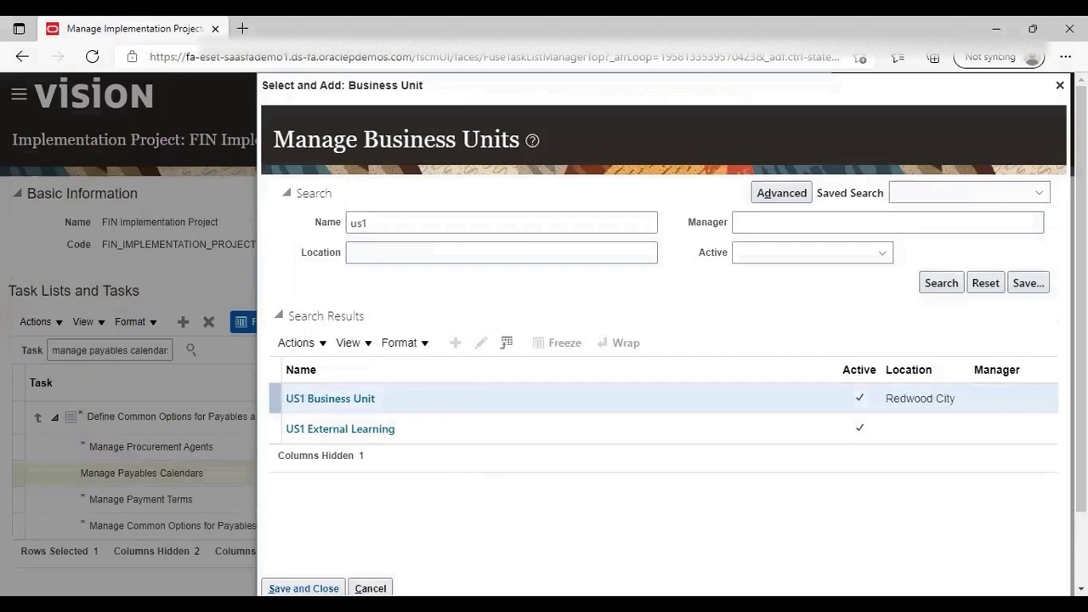
{"action": "left_click", "coordinate": [304, 589]}
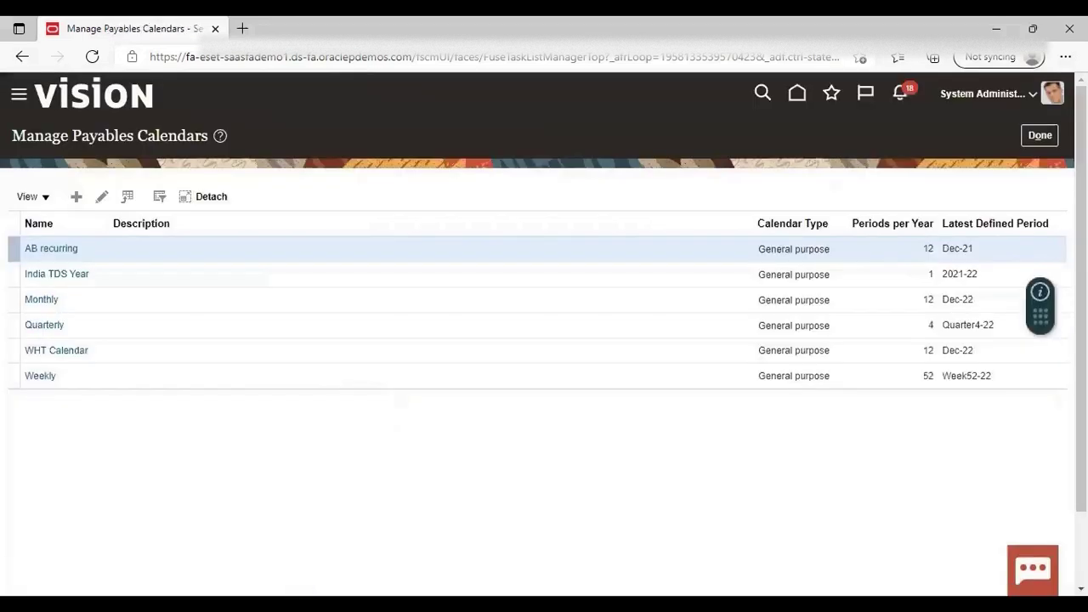
- Create a new payables calendar and name it "US recurring"
{"action": "left_click", "coordinate": [76, 198]}
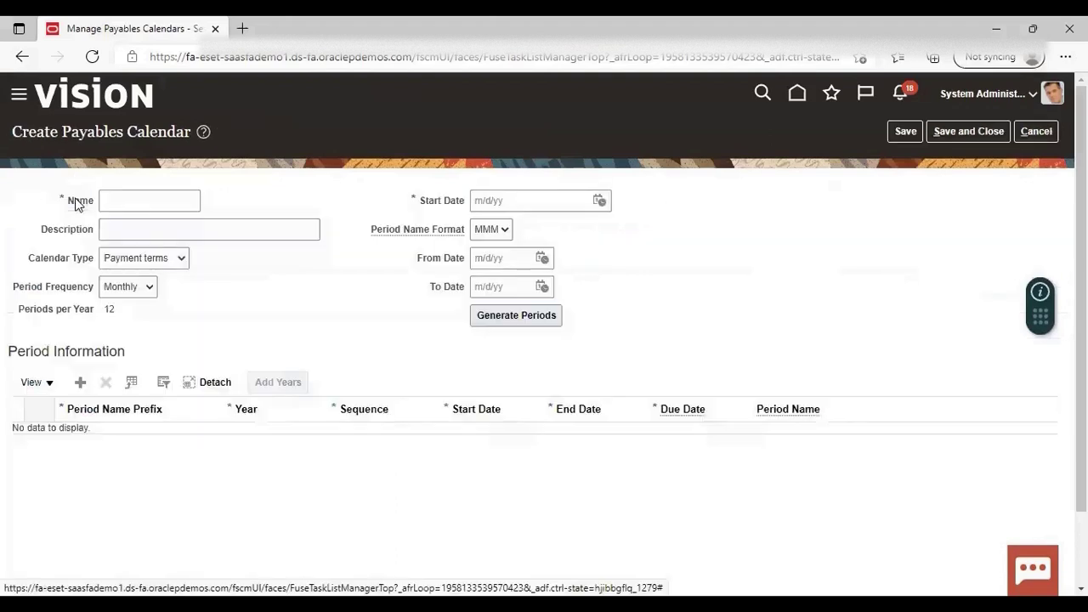
{"action": "left_click", "coordinate": [173, 205]}
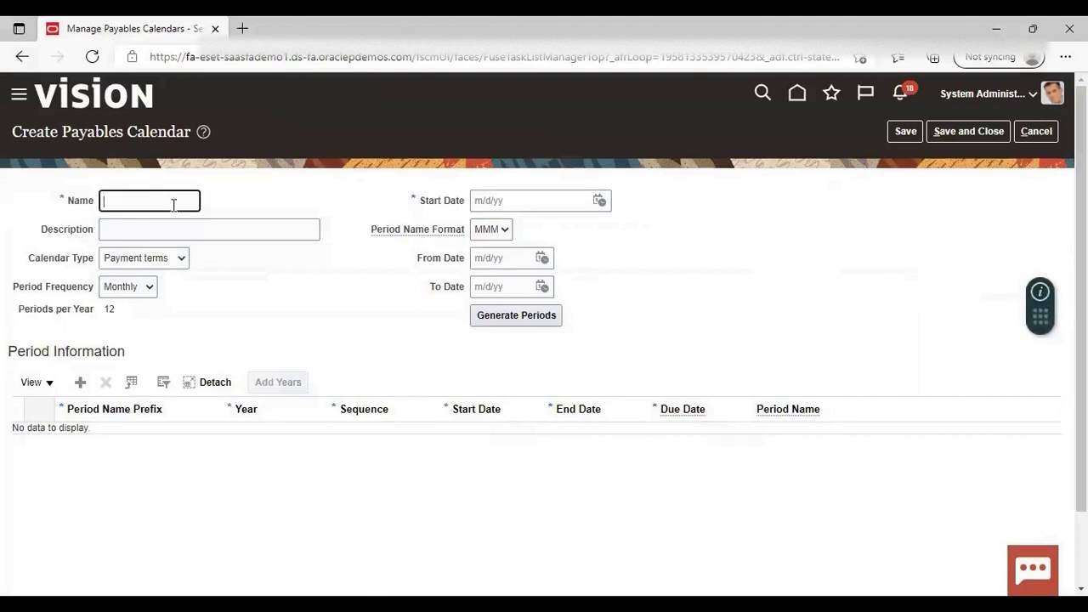
{"action": "type", "text": "US recurring"}
{"action": "left_click", "coordinate": [266, 270]}
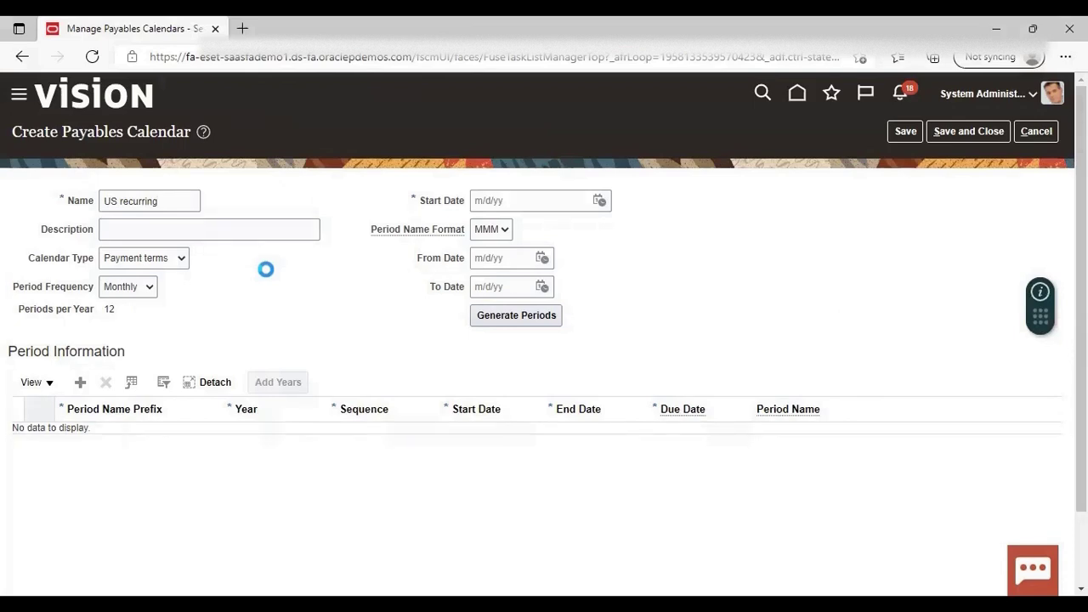
- Set the new calendar's type to General purpose and its period frequency to Monthly
{"action": "left_click", "coordinate": [182, 260]}
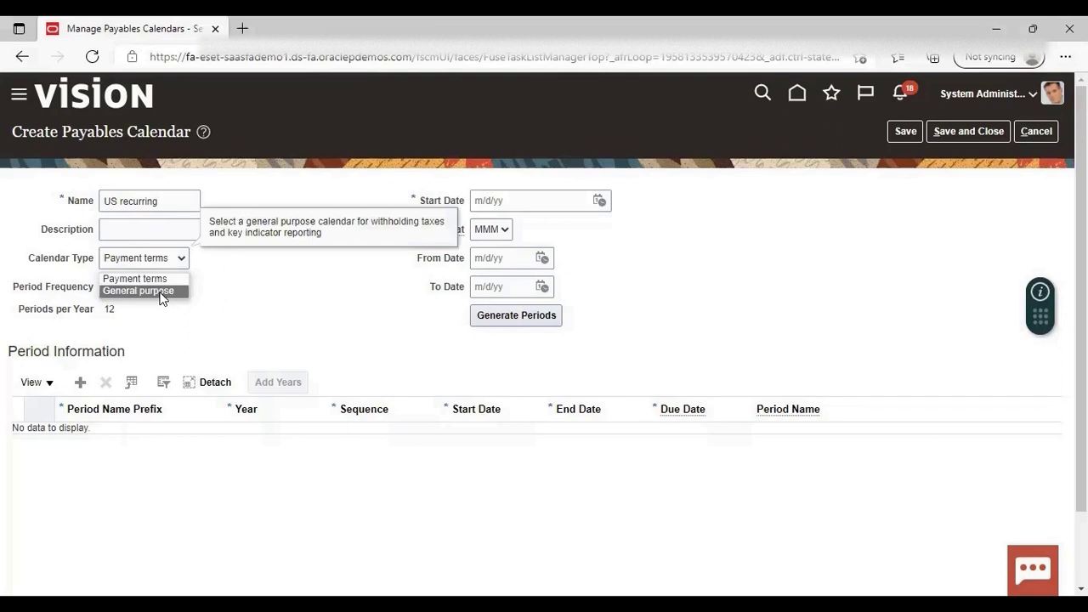
{"action": "left_click", "coordinate": [161, 292]}
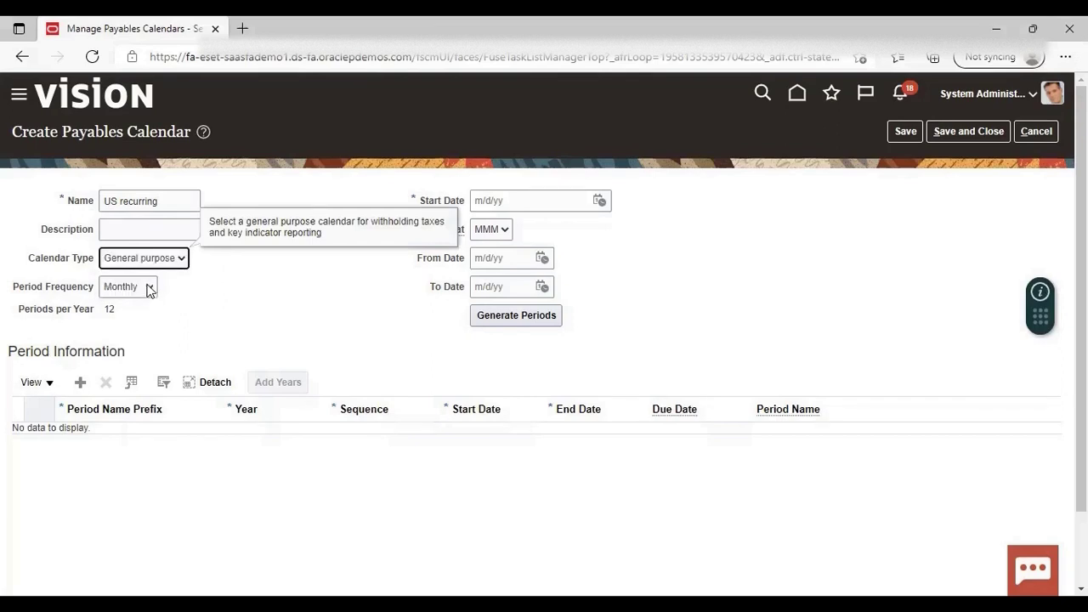
{"action": "left_click", "coordinate": [150, 289]}
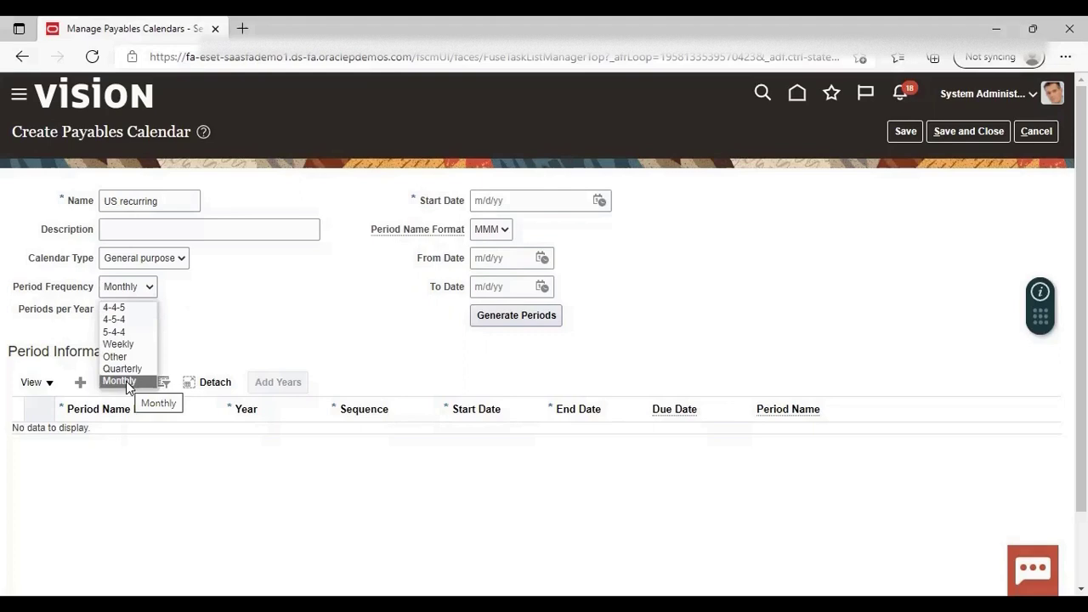
{"action": "left_click", "coordinate": [166, 335]}
- Set the calendar's start date to 1/1/21
{"action": "left_click", "coordinate": [538, 203]}
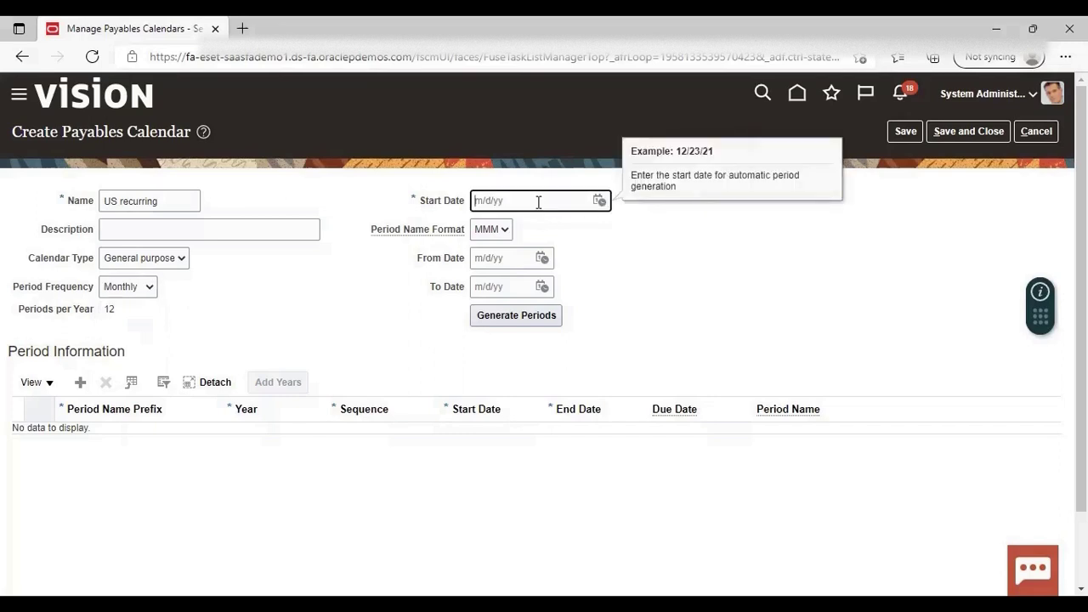
{"action": "type", "text": "01/01/2021"}
{"action": "left_click", "coordinate": [610, 247]}
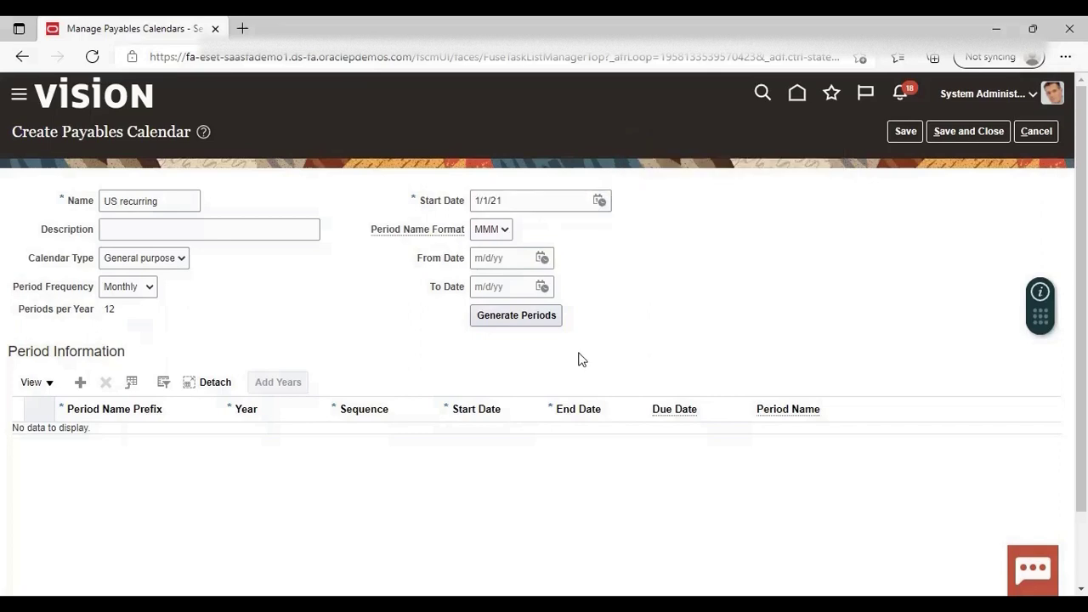
- Generate the periods for the US recurring calendar, review them, and save and close it
{"action": "left_click", "coordinate": [507, 316]}
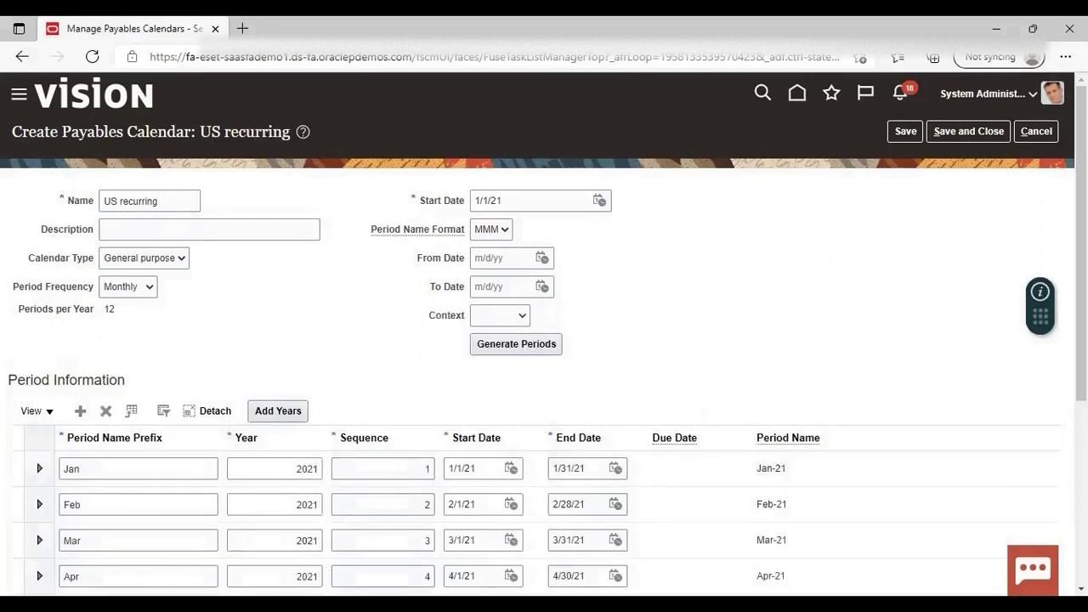
{"action": "scroll", "coordinate": [544, 340], "scroll_direction": "down", "scroll_amount": 4}
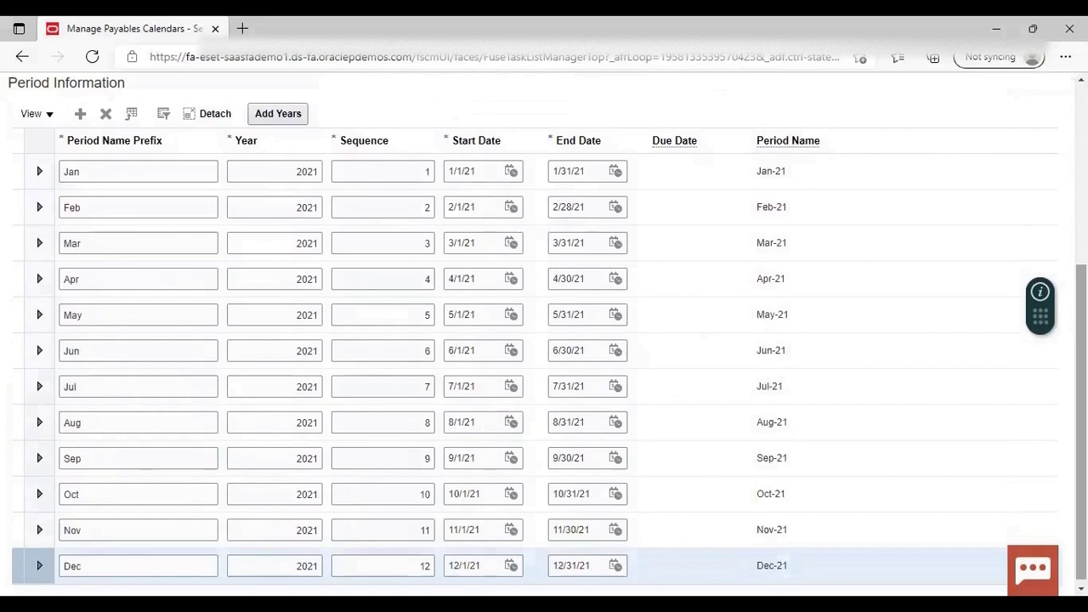
{"action": "scroll", "coordinate": [857, 292], "scroll_direction": "up", "scroll_amount": 4}
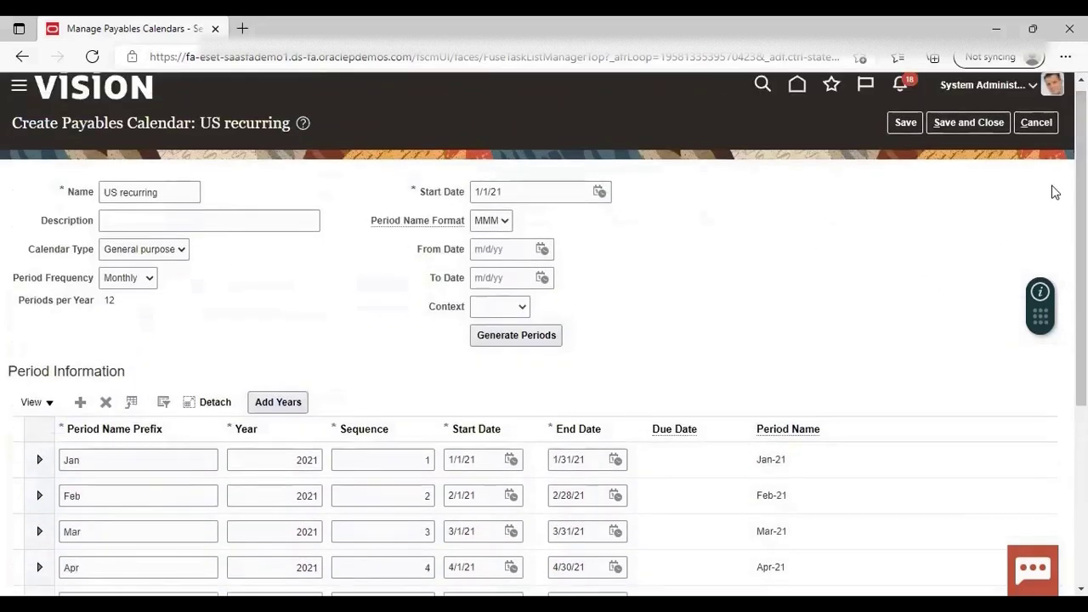
{"action": "left_click", "coordinate": [953, 121]}
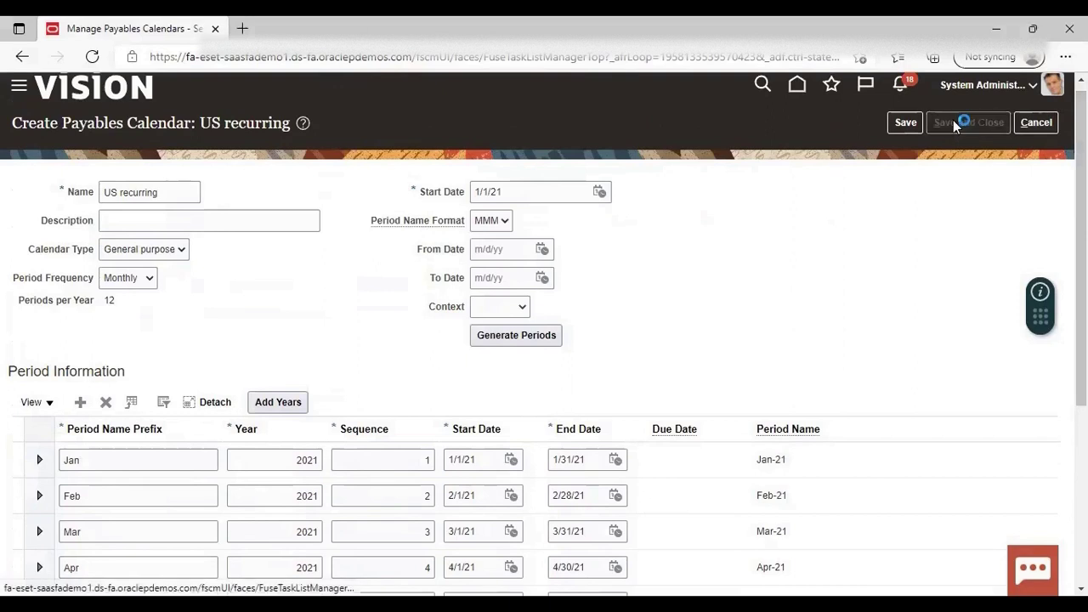
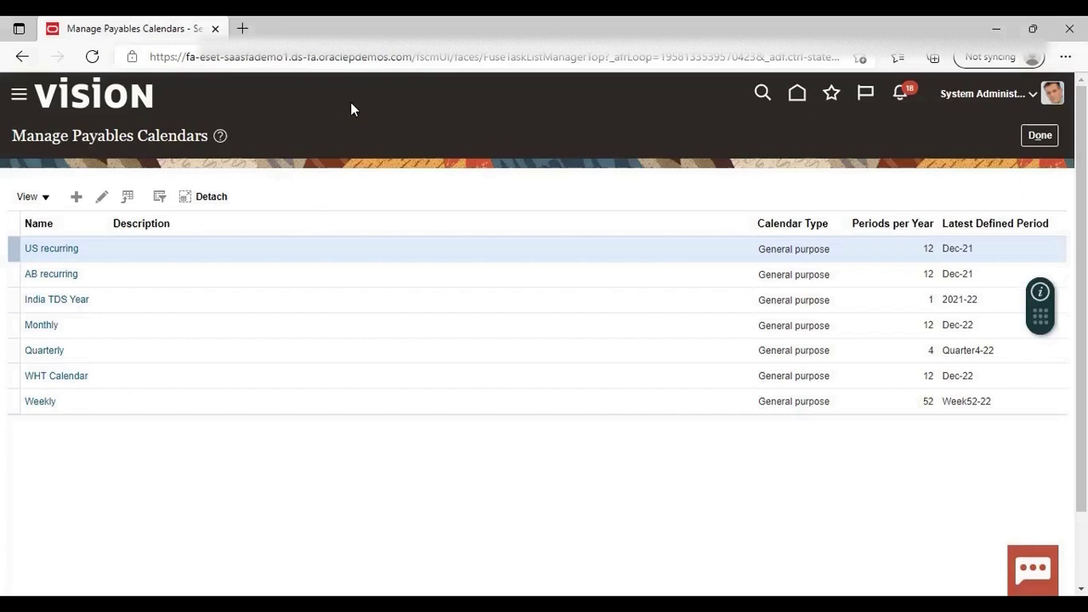
- Go to the Invoices work area under Payables
{"action": "left_click", "coordinate": [19, 94]}
{"action": "left_click", "coordinate": [709, 470]}
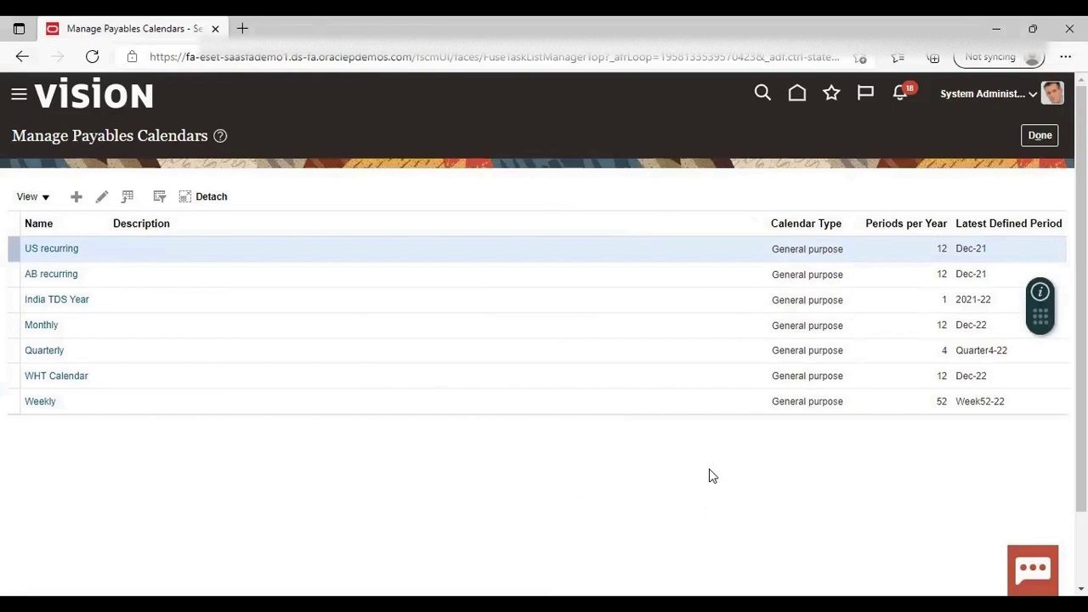
{"action": "left_click", "coordinate": [19, 95]}
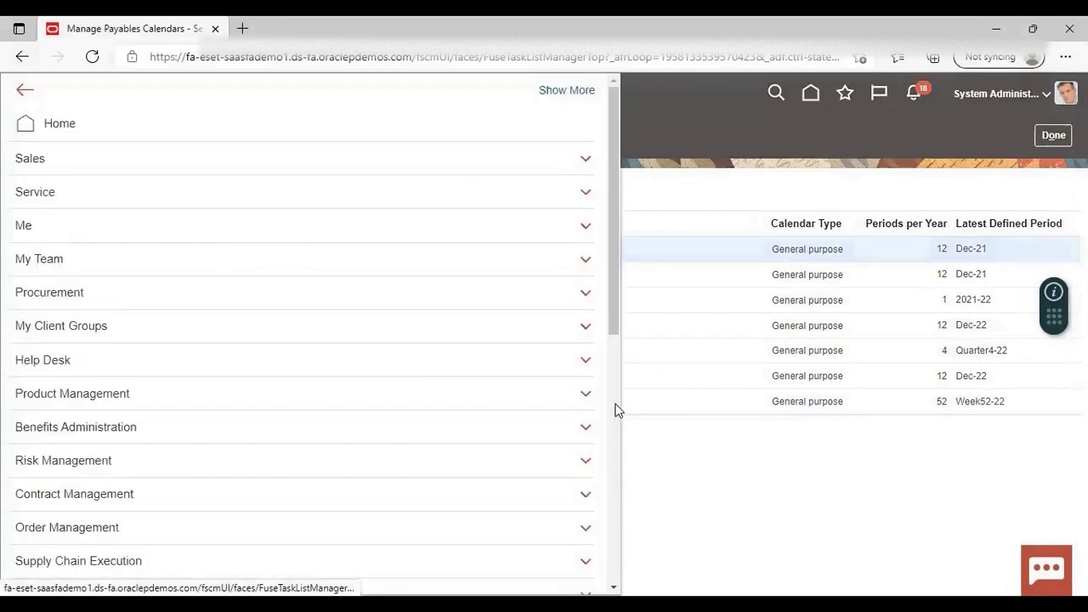
{"action": "scroll", "coordinate": [617, 411], "scroll_direction": "down", "scroll_amount": 4}
{"action": "left_click", "coordinate": [47, 371]}
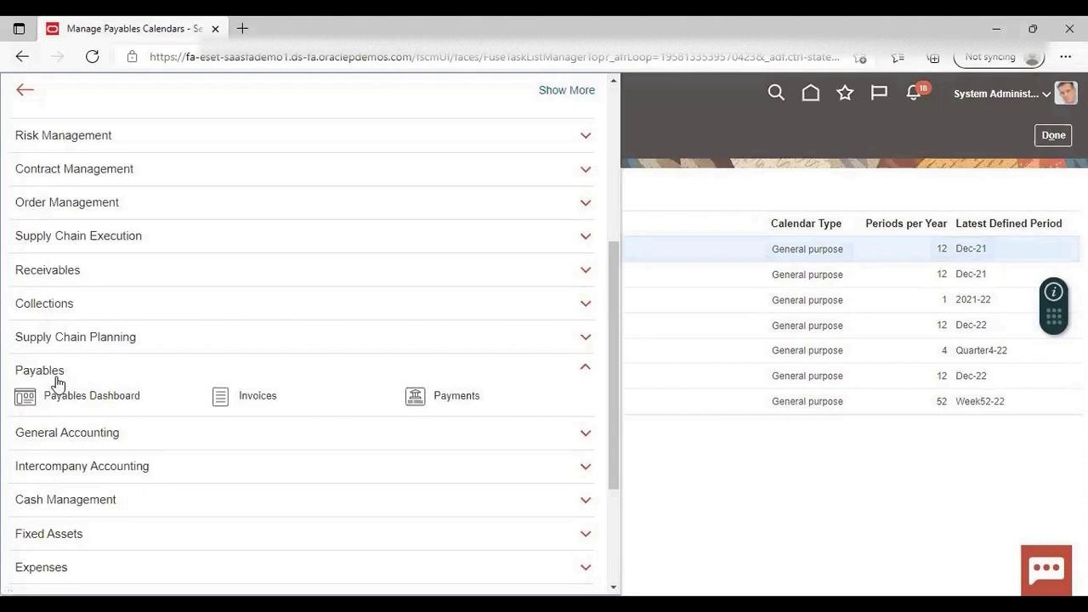
{"action": "left_click", "coordinate": [252, 402]}
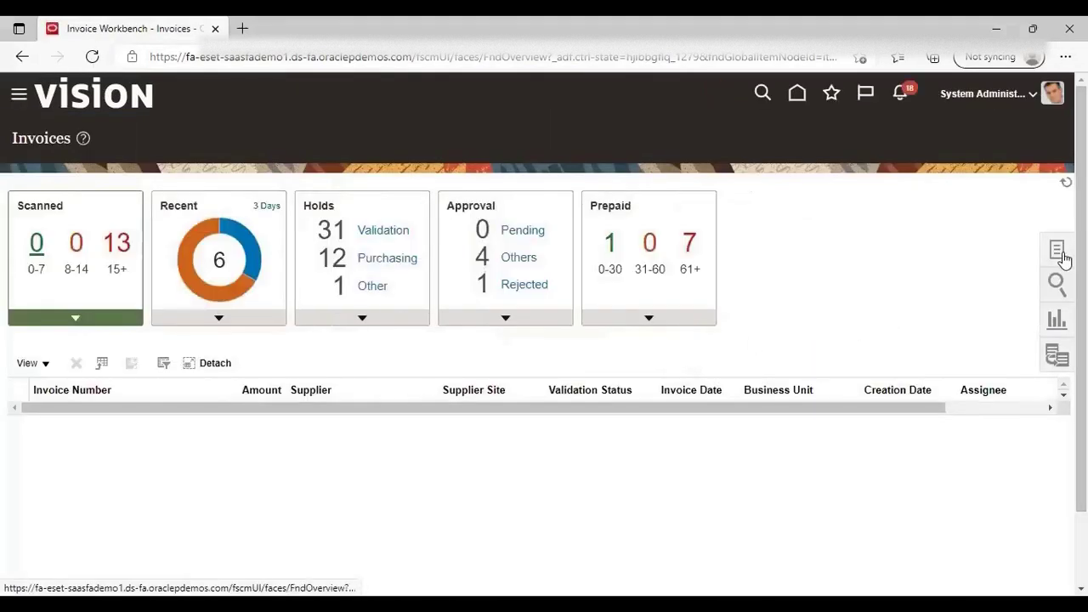
- Open the Create Recurring Invoices spreadsheet in Excel with editing enabled and connect it to the application
{"action": "left_click", "coordinate": [1057, 251]}
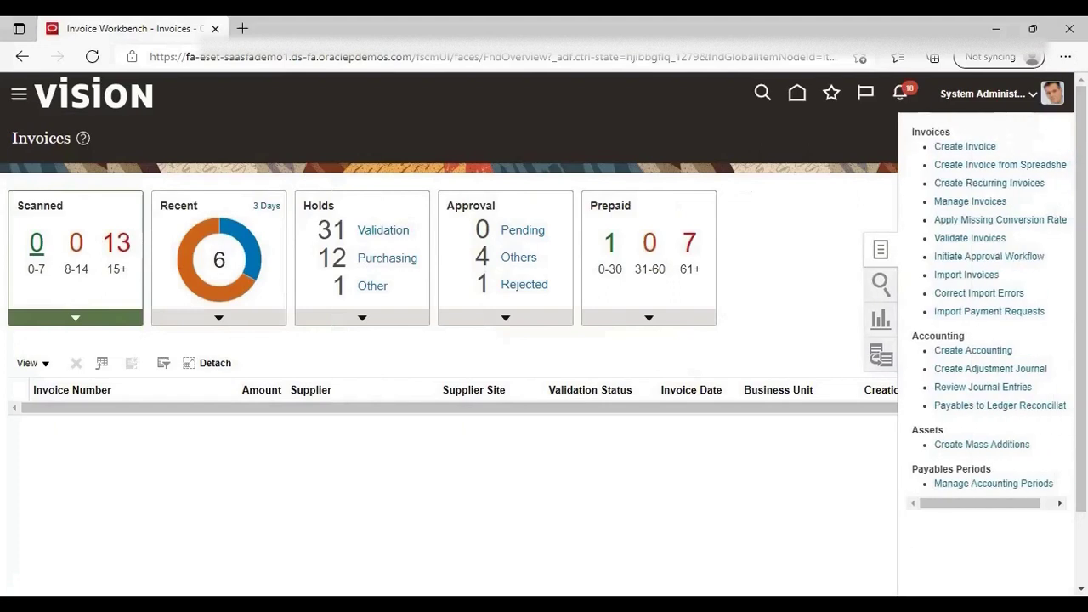
{"action": "left_click", "coordinate": [963, 188]}
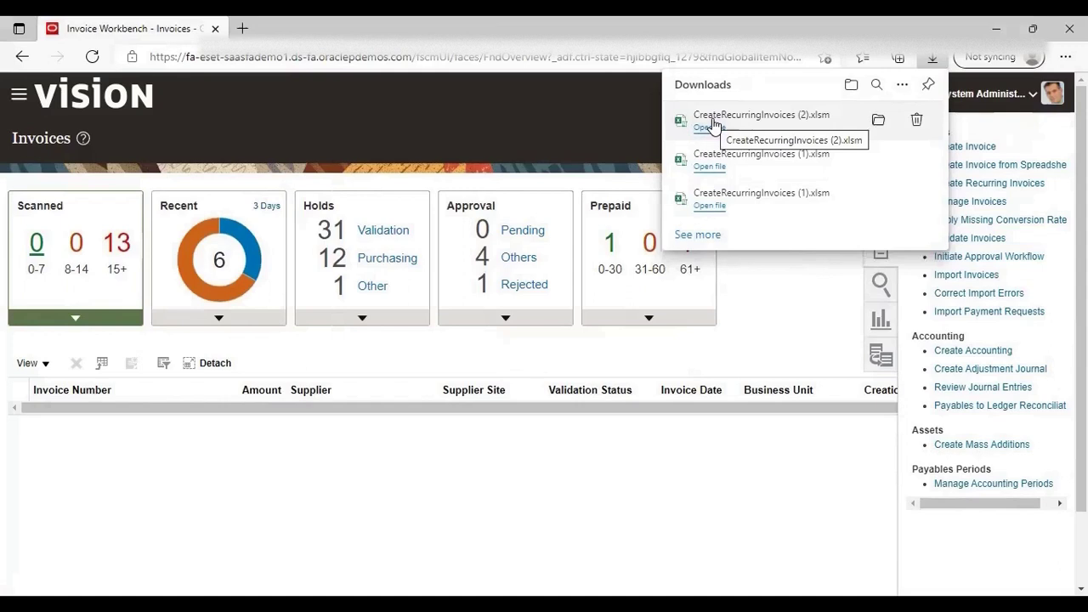
{"action": "left_click", "coordinate": [713, 125]}
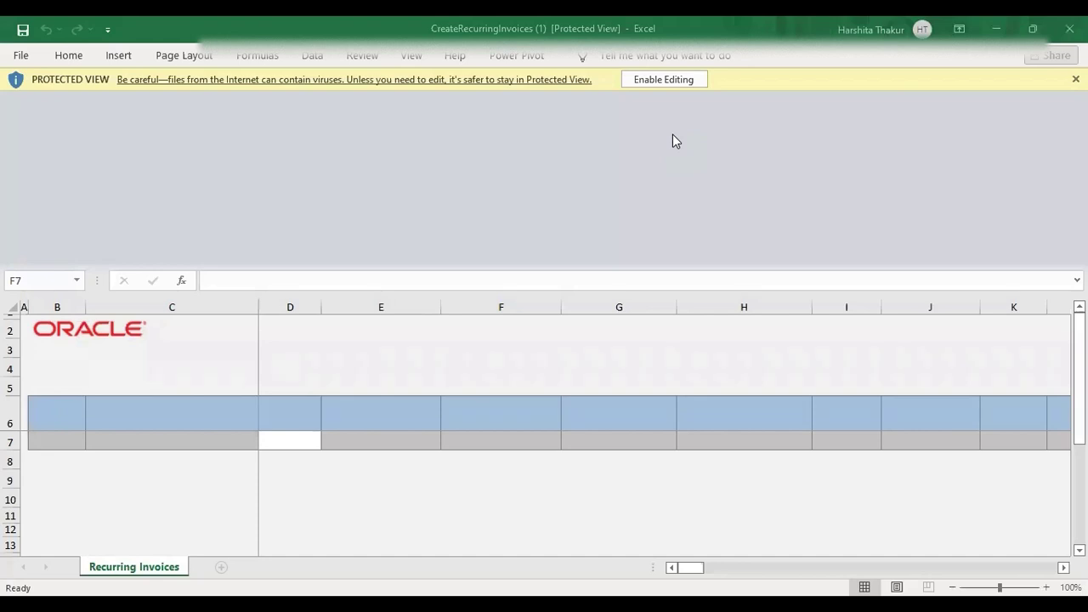
{"action": "left_click", "coordinate": [647, 79]}
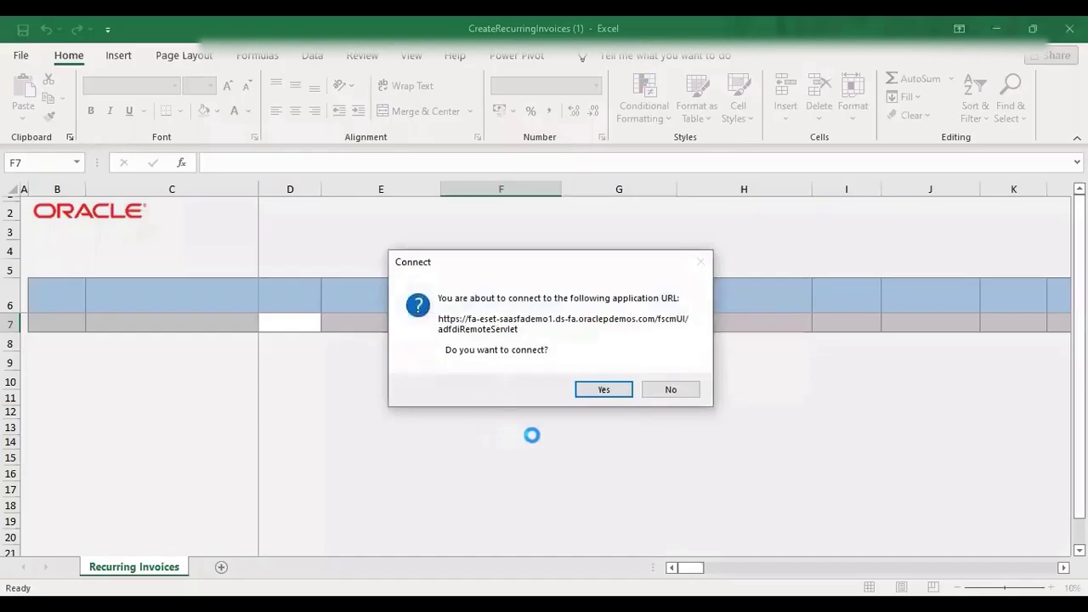
{"action": "left_click", "coordinate": [604, 390]}
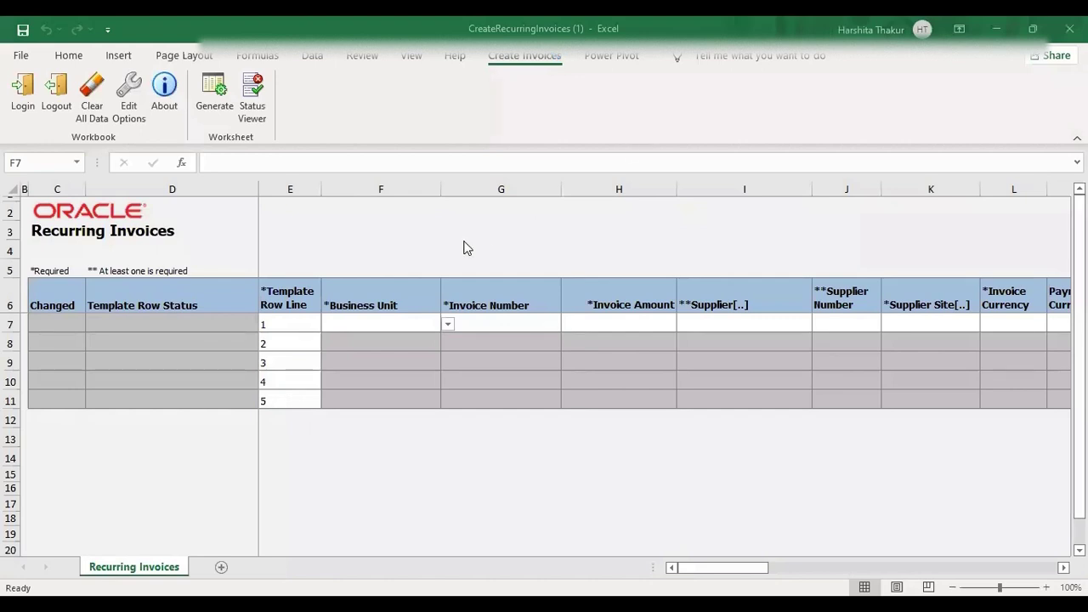
- Set the business unit of template row 1 to US1 Business Unit
{"action": "left_click", "coordinate": [446, 327]}
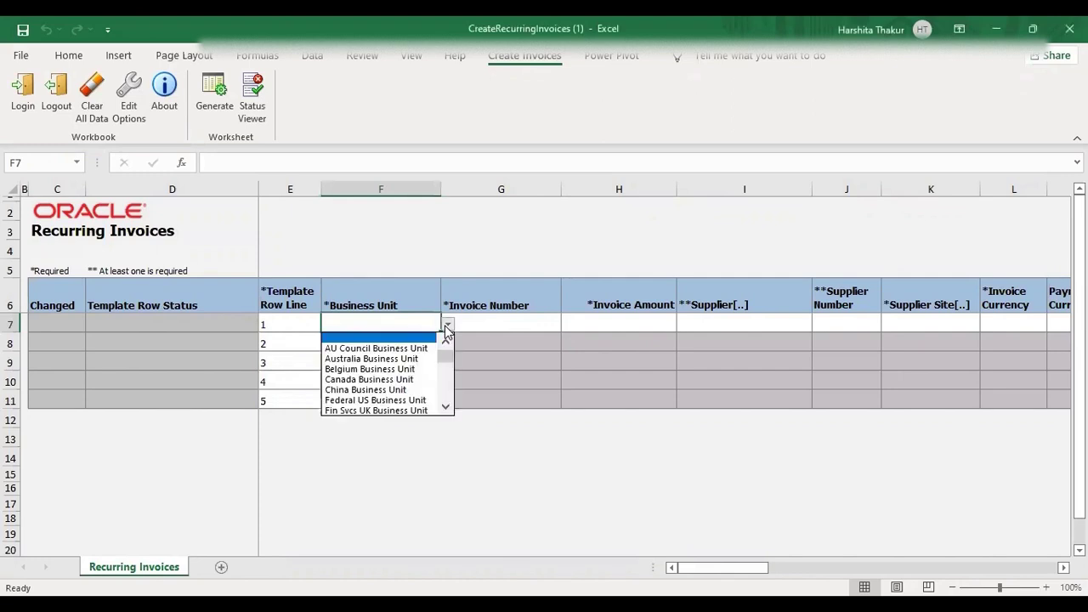
{"action": "left_click", "coordinate": [447, 407]}
{"action": "left_click", "coordinate": [447, 407]}
{"action": "left_click", "coordinate": [448, 407]}
{"action": "left_click", "coordinate": [447, 407]}
{"action": "left_click", "coordinate": [448, 407]}
{"action": "left_click", "coordinate": [447, 407]}
{"action": "left_click", "coordinate": [447, 407]}
{"action": "left_click", "coordinate": [447, 407]}
{"action": "left_click", "coordinate": [447, 407]}
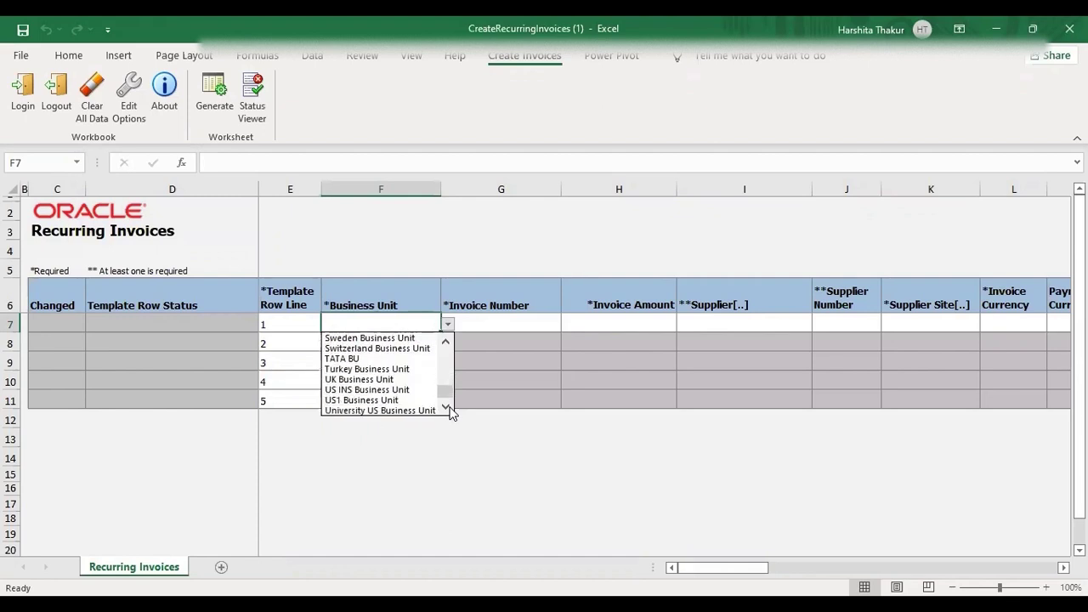
{"action": "left_click", "coordinate": [374, 398]}
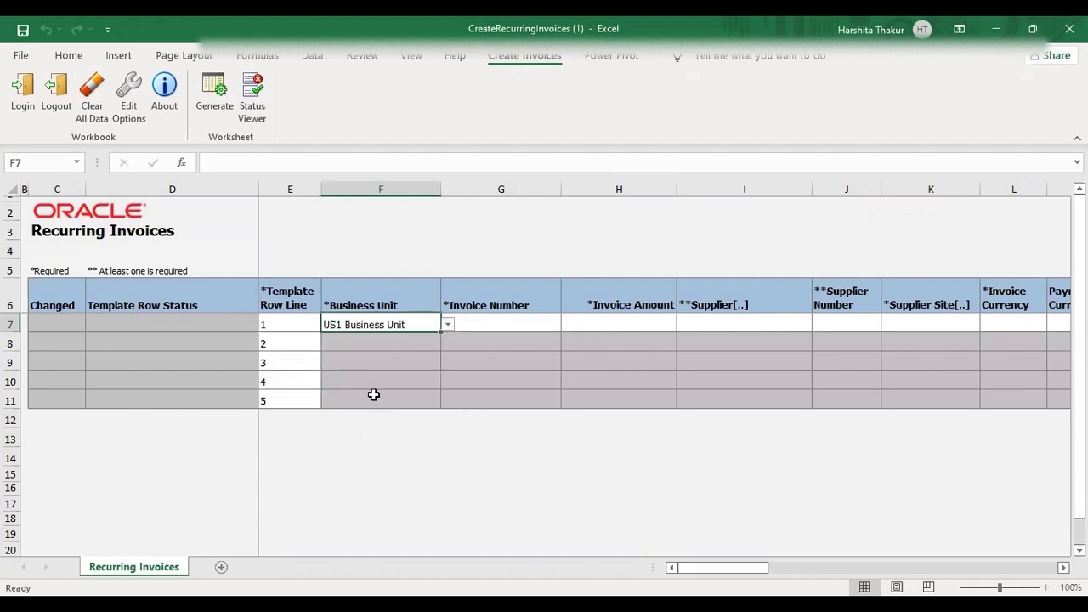
- Enter the invoice number "R inv" and an invoice amount of 1000 in template row 1
{"action": "left_click", "coordinate": [517, 321]}
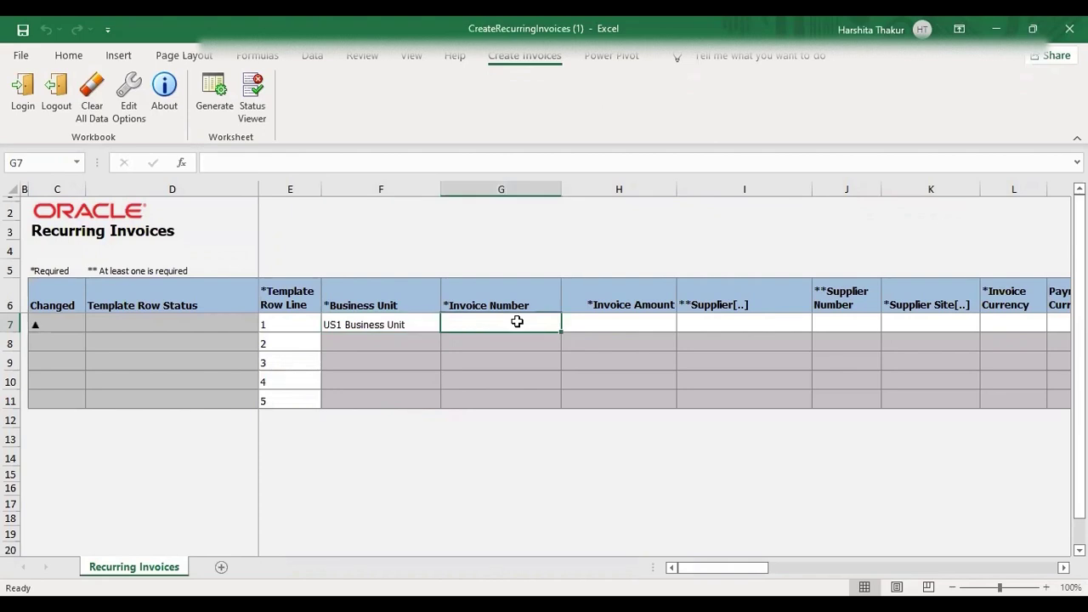
{"action": "type", "text": "R inv"}
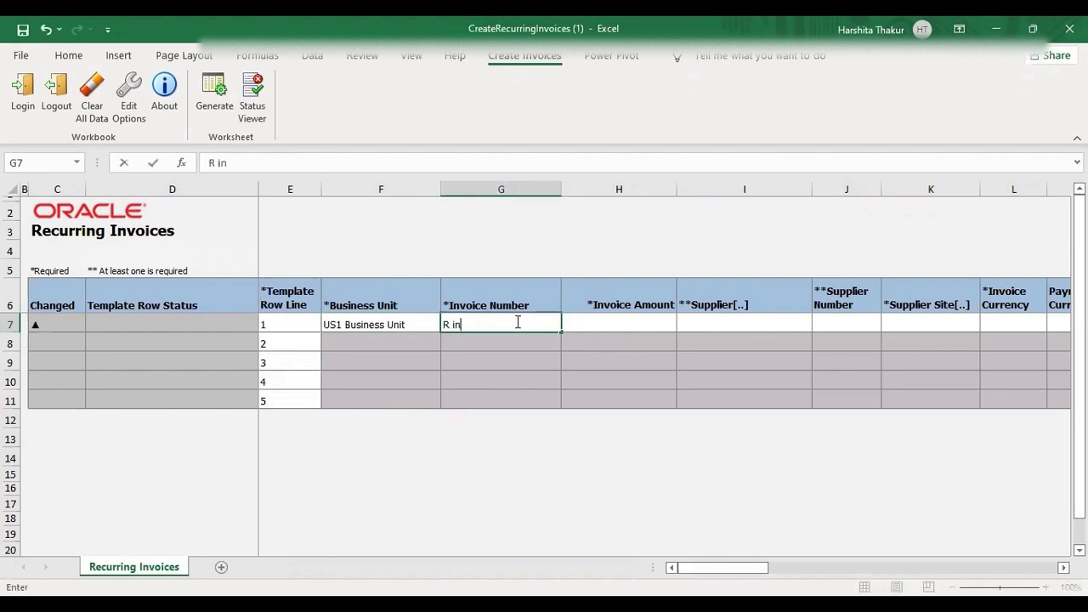
{"action": "left_click", "coordinate": [641, 321]}
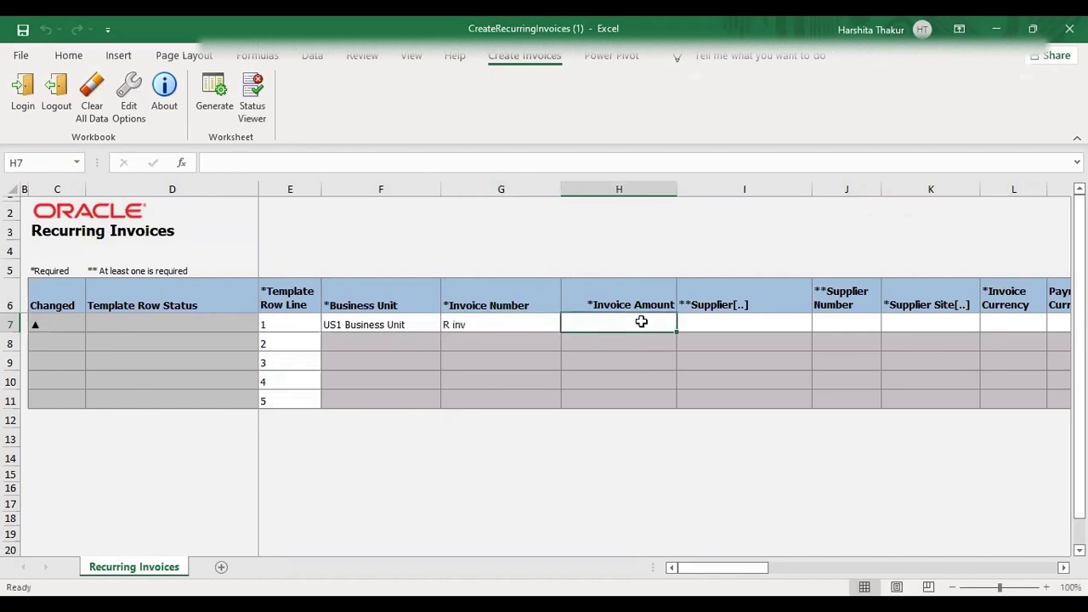
{"action": "type", "text": "1000"}
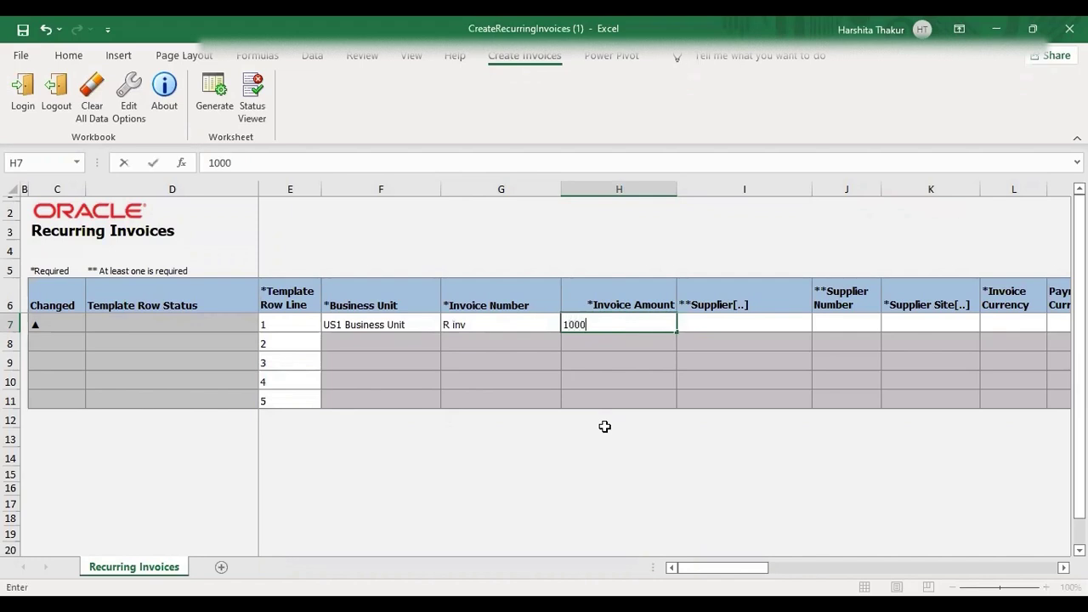
- Search the suppliers for "dell inc" and assign Dell Inc. as the row's supplier
{"action": "left_click", "coordinate": [712, 323]}
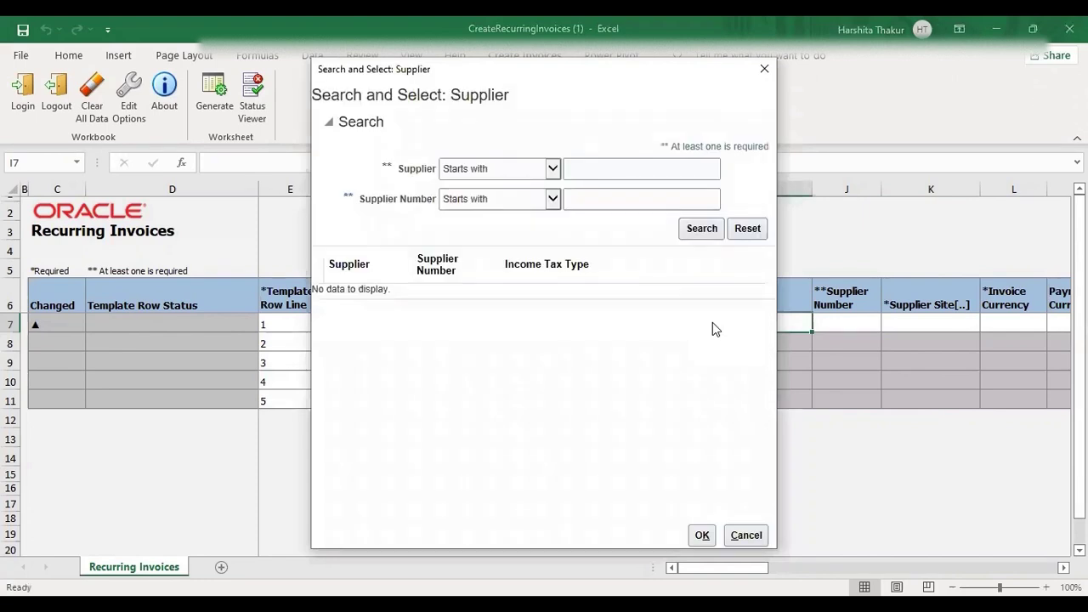
{"action": "type", "text": "dell inc"}
{"action": "left_click", "coordinate": [697, 233]}
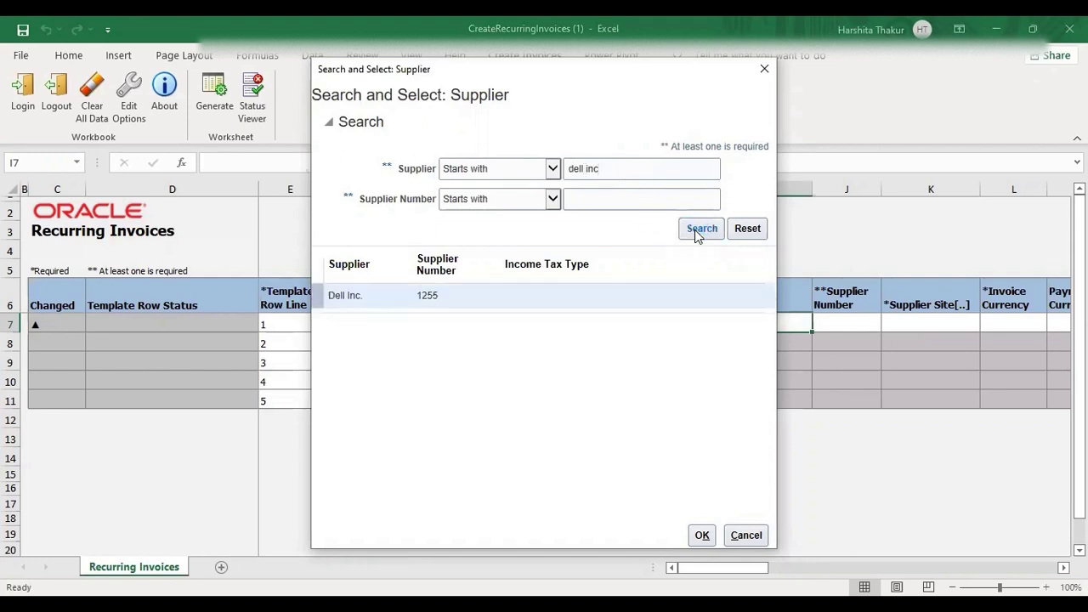
{"action": "left_click", "coordinate": [396, 299]}
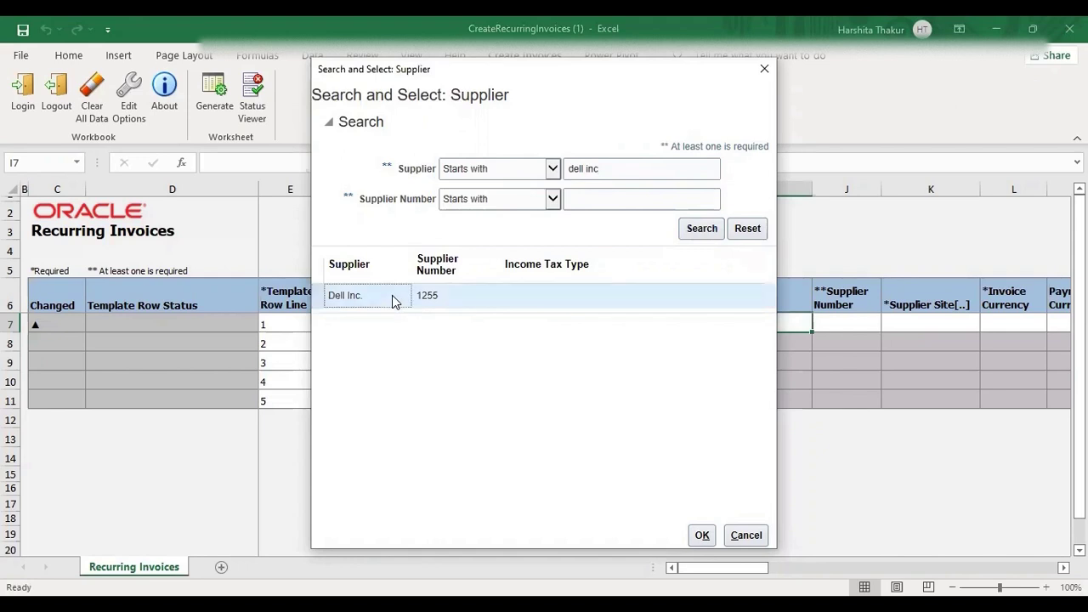
{"action": "left_click", "coordinate": [702, 537]}
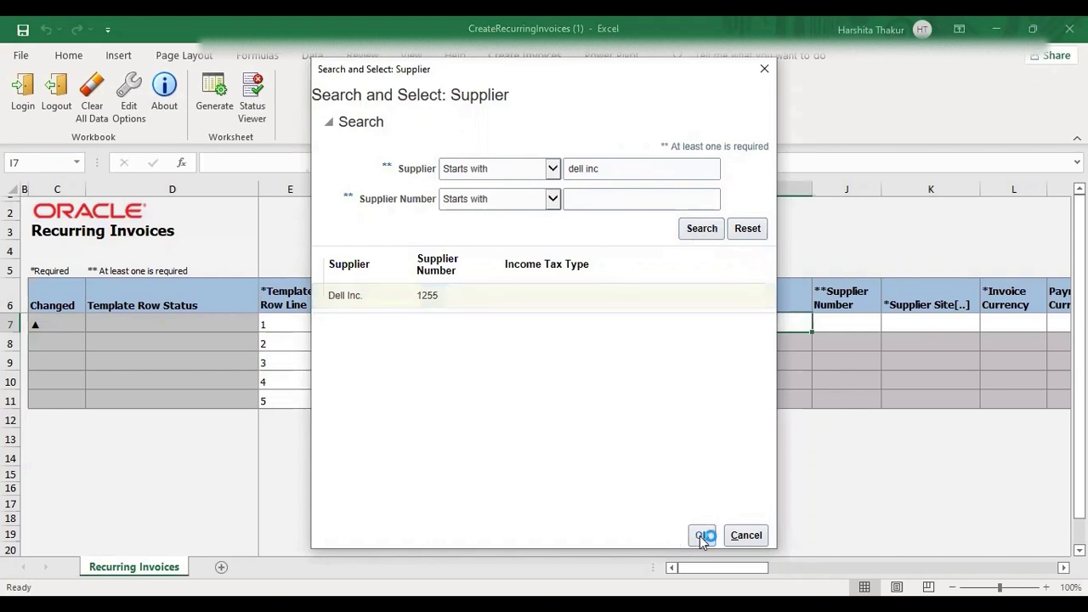
{"action": "left_click", "coordinate": [702, 536]}
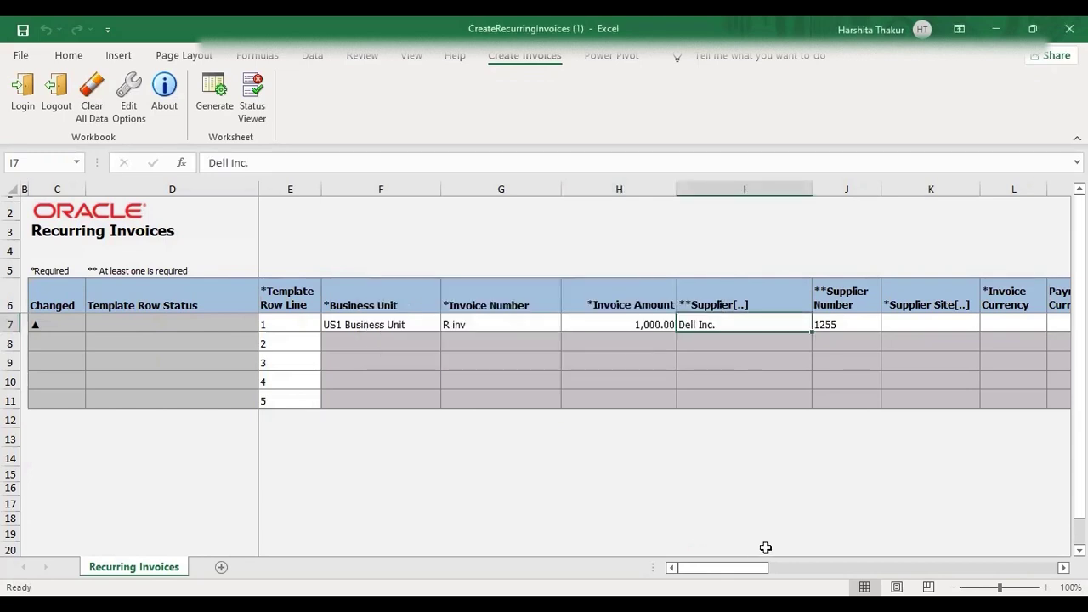
{"action": "scroll", "coordinate": [611, 387], "scroll_direction": "right", "scroll_amount": 2}
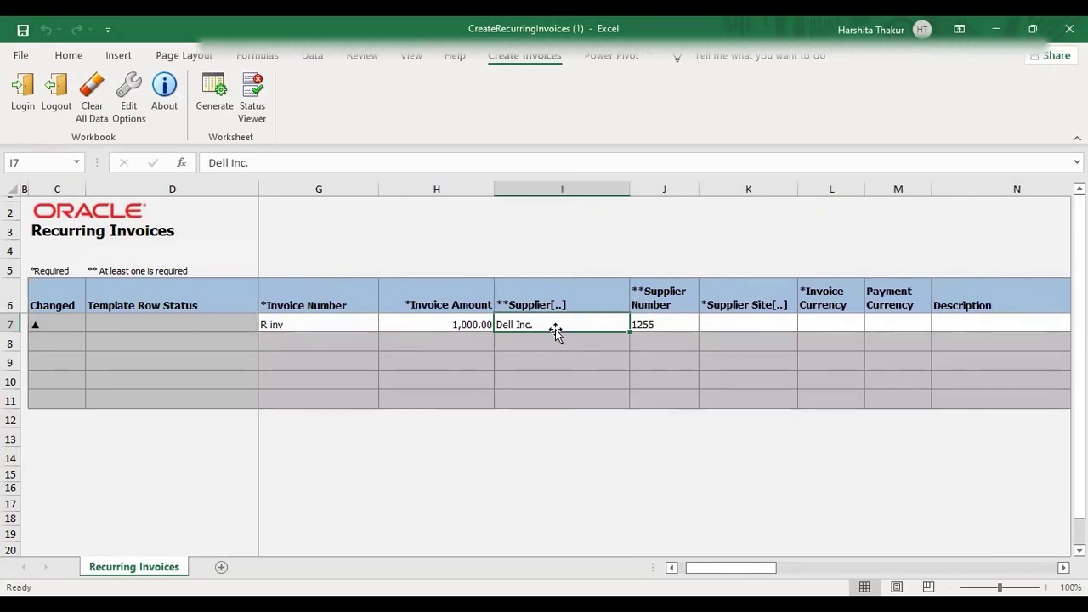
{"action": "left_click", "coordinate": [665, 324]}
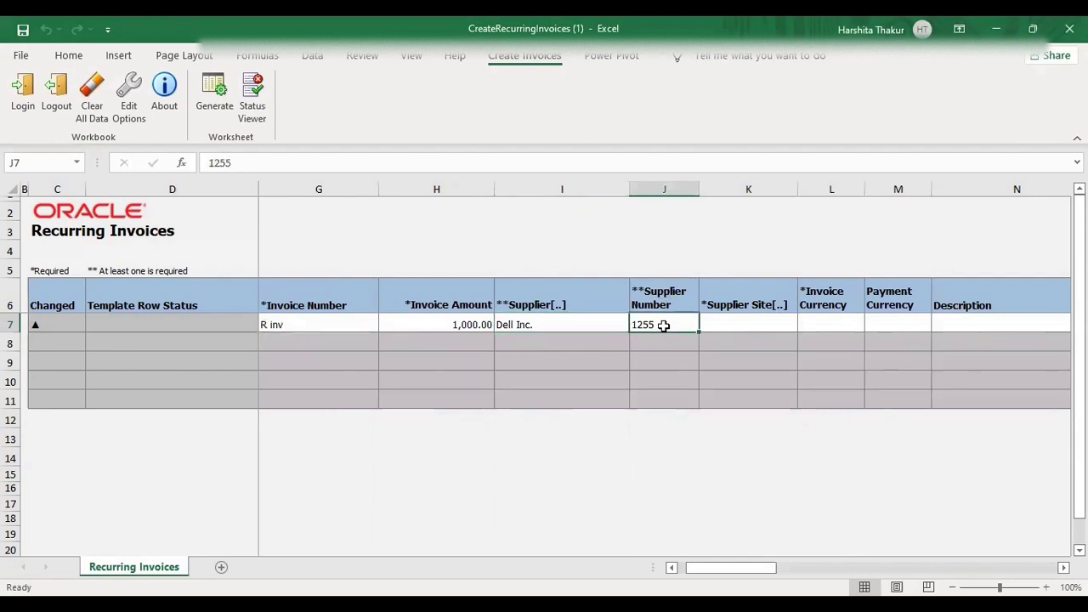
{"action": "left_click", "coordinate": [537, 332]}
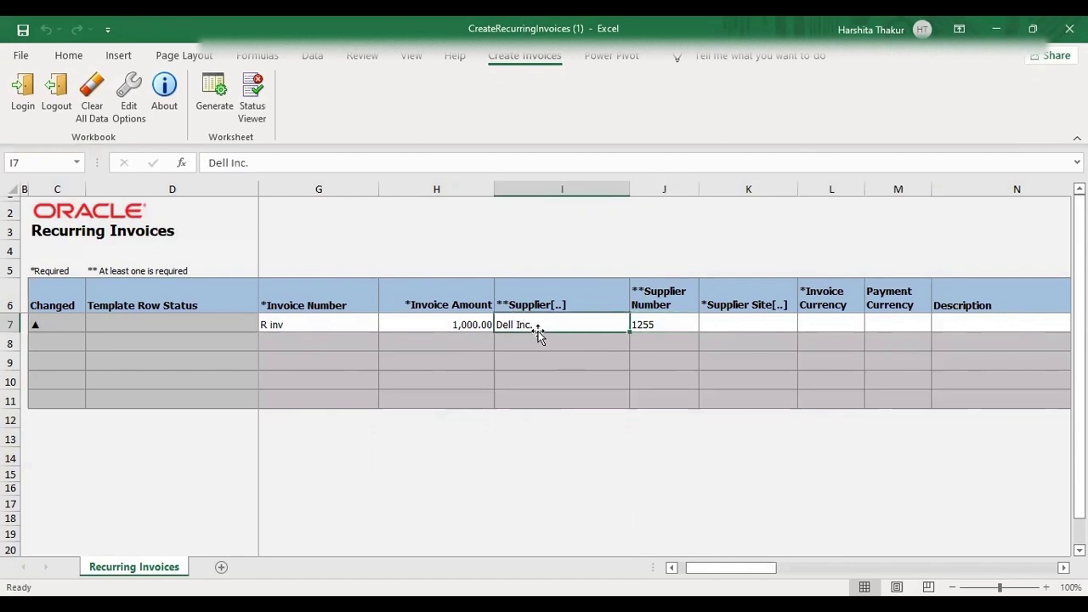
{"action": "left_click", "coordinate": [685, 322]}
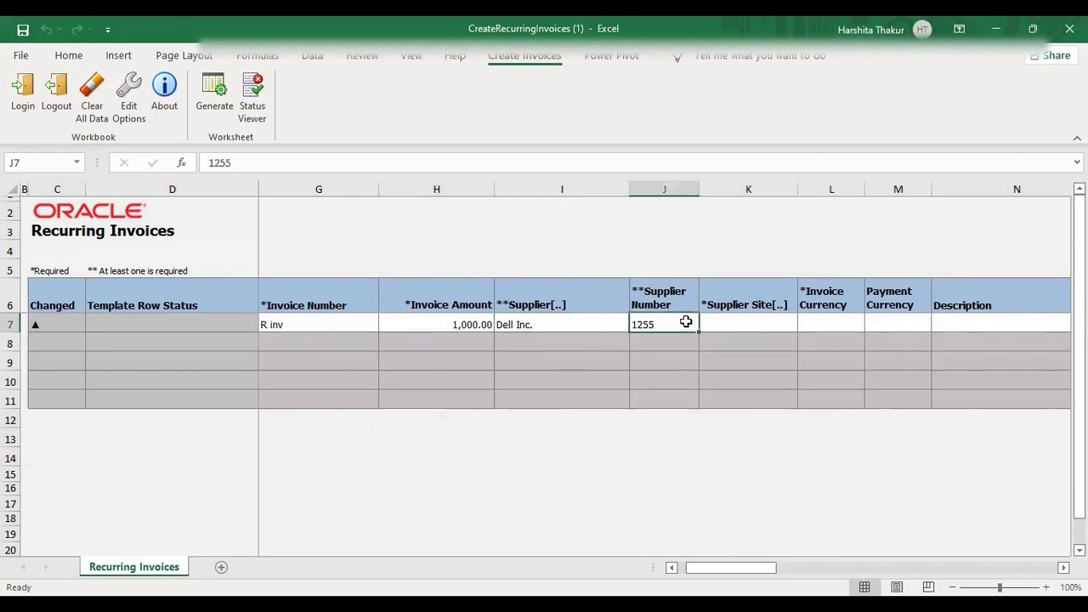
- Search the supplier sites for "dell" and assign Dell US1 as the row's supplier site
{"action": "left_click", "coordinate": [734, 321]}
{"action": "double_click", "coordinate": [734, 321]}
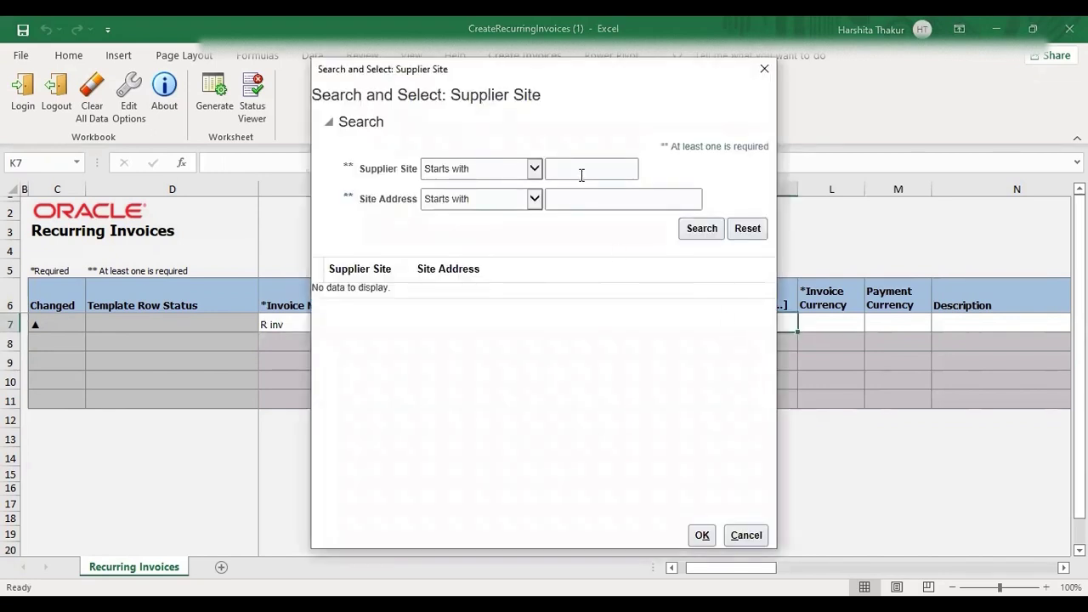
{"action": "left_click", "coordinate": [581, 175]}
{"action": "type", "text": "dell"}
{"action": "left_click", "coordinate": [702, 229]}
{"action": "left_click", "coordinate": [386, 297]}
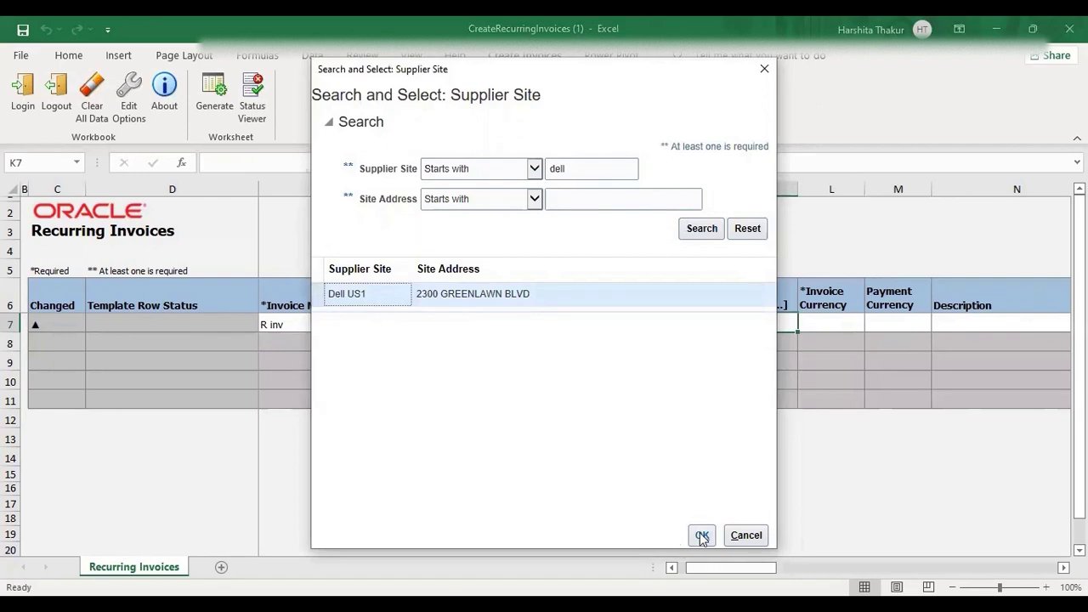
{"action": "left_click", "coordinate": [702, 536]}
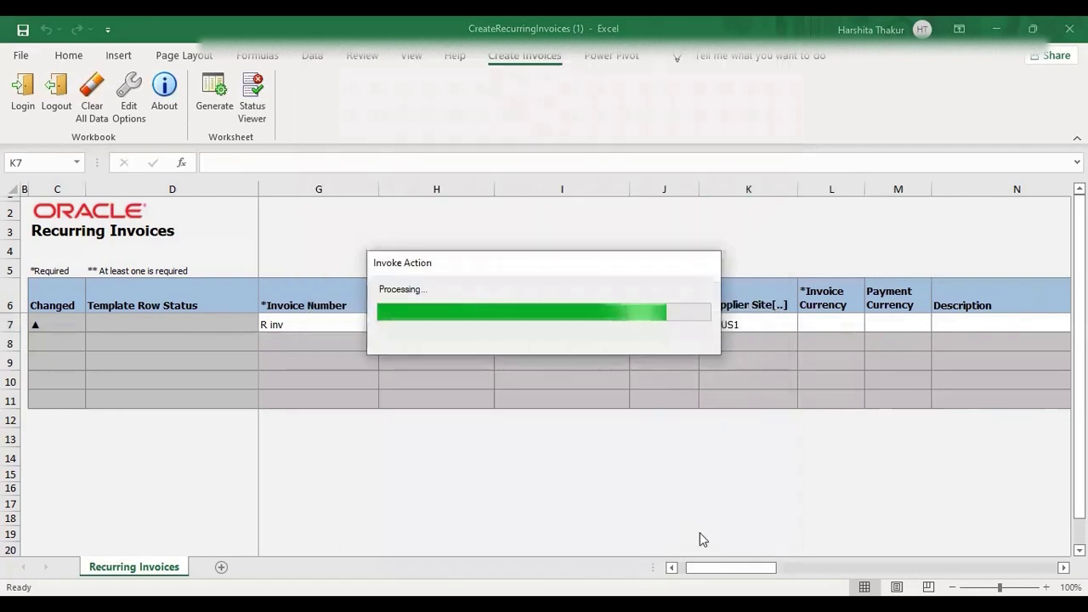
- Set the invoice currency of template row 1 to USD
{"action": "left_click", "coordinate": [837, 322]}
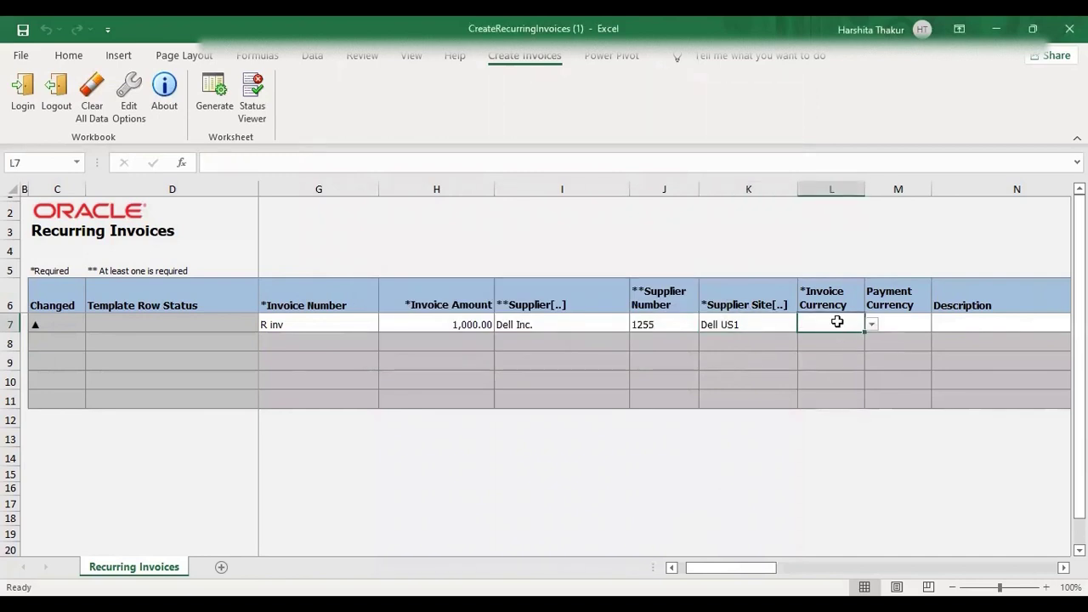
{"action": "type", "text": "US"}
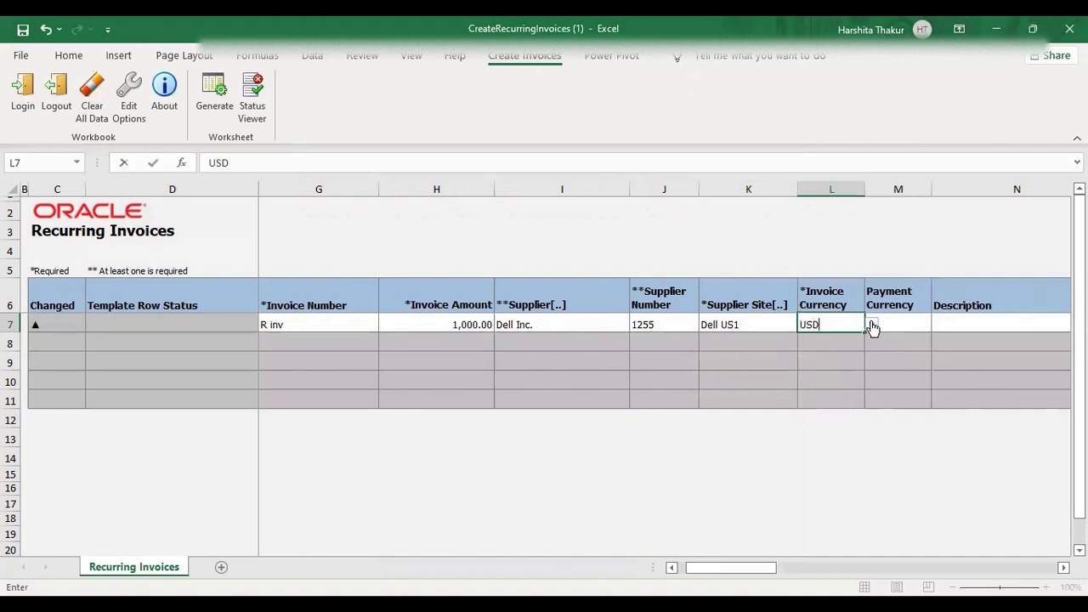
{"action": "type", "text": "D"}
{"action": "key", "text": "Return"}
{"action": "left_click", "coordinate": [828, 321]}
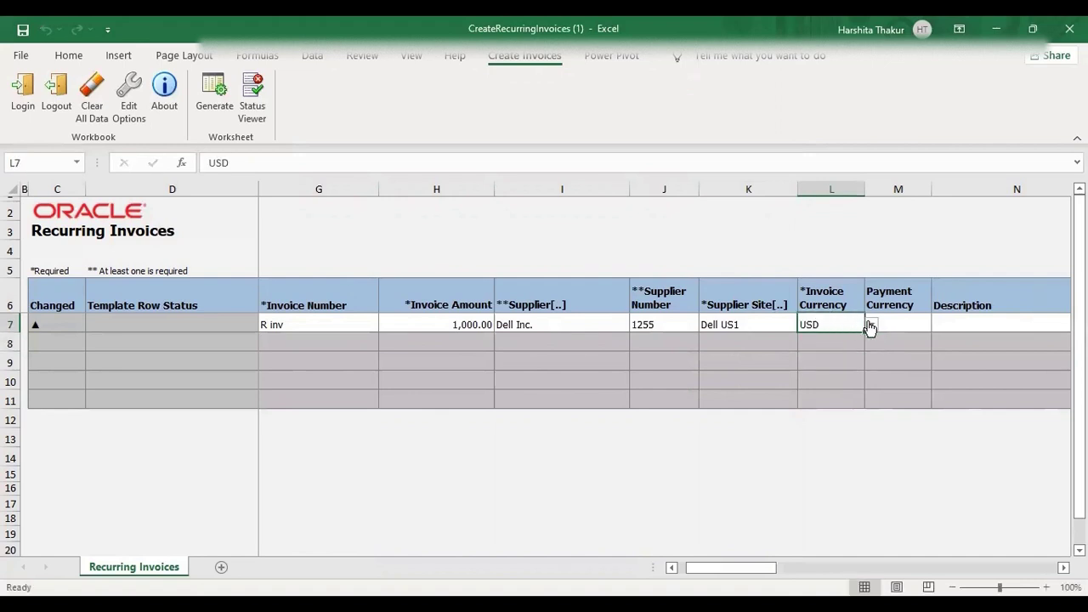
{"action": "left_click", "coordinate": [871, 323]}
{"action": "left_click", "coordinate": [821, 339]}
- Set the payment currency of template row 1 to USD
{"action": "left_click", "coordinate": [899, 328]}
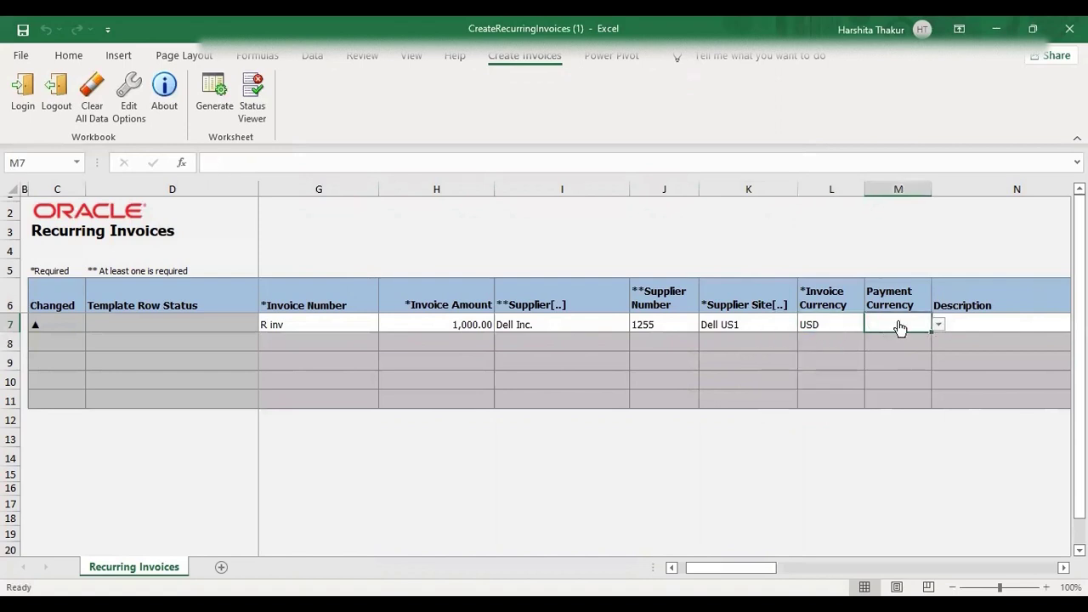
{"action": "type", "text": "USD"}
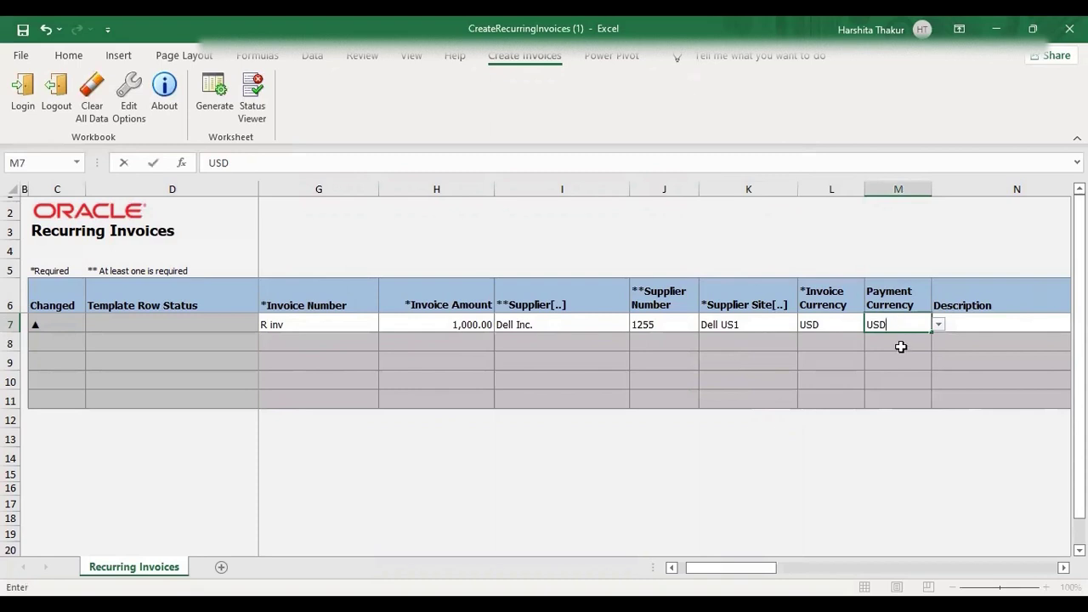
{"action": "left_click_drag", "start_coordinate": [896, 325], "coordinate": [940, 327]}
{"action": "left_click", "coordinate": [938, 326]}
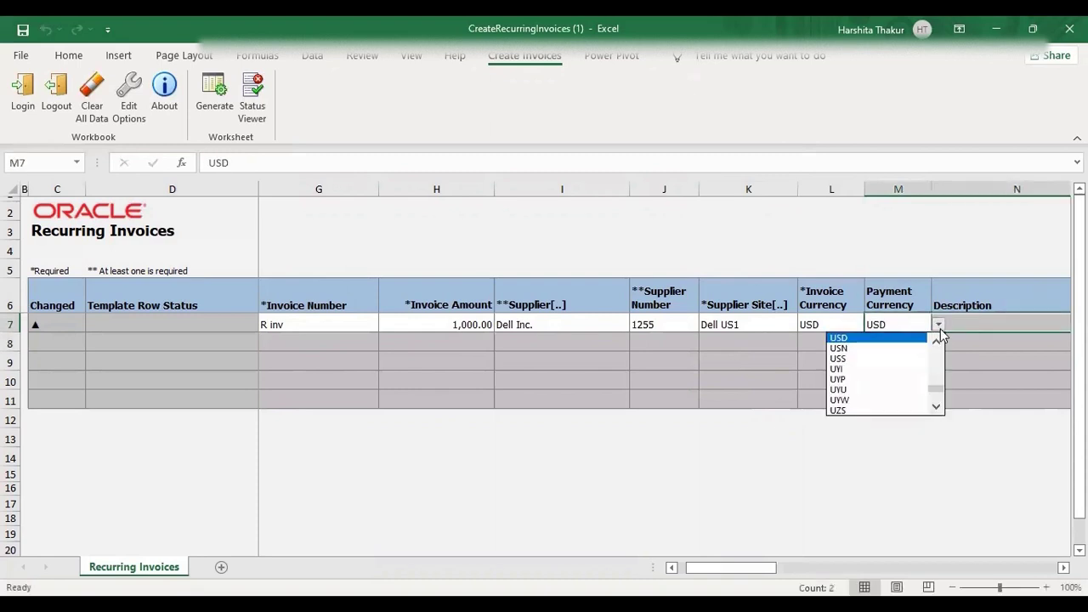
{"action": "left_click", "coordinate": [899, 338]}
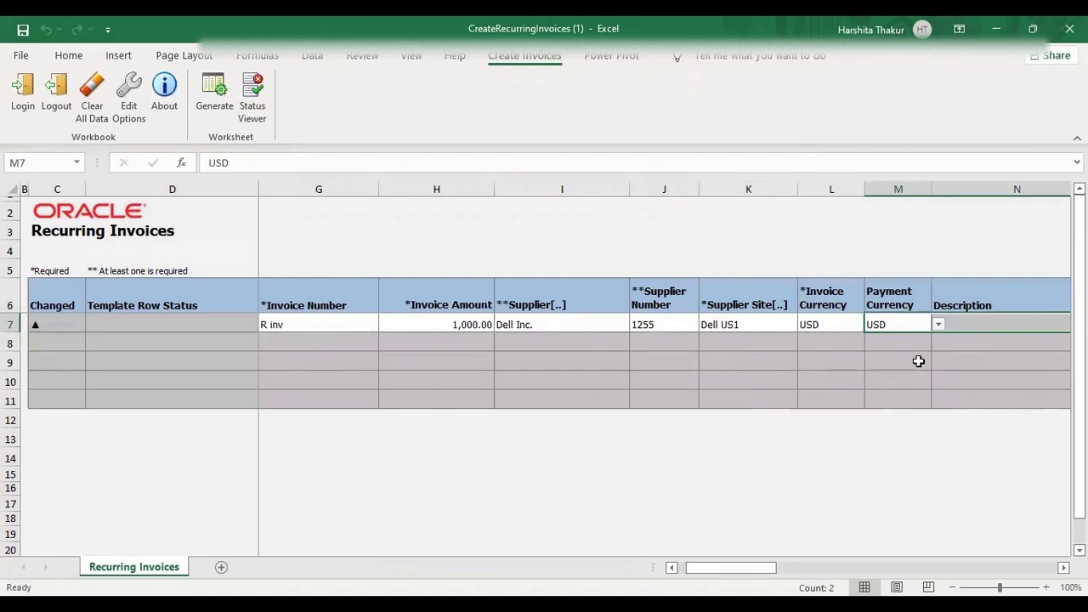
- Search the calendars for "US recurring" and assign the US recurring calendar to template row 1
{"action": "key", "text": "Right"}
{"action": "key", "text": "Right"}
{"action": "key", "text": "Right"}
{"action": "key", "text": "Right"}
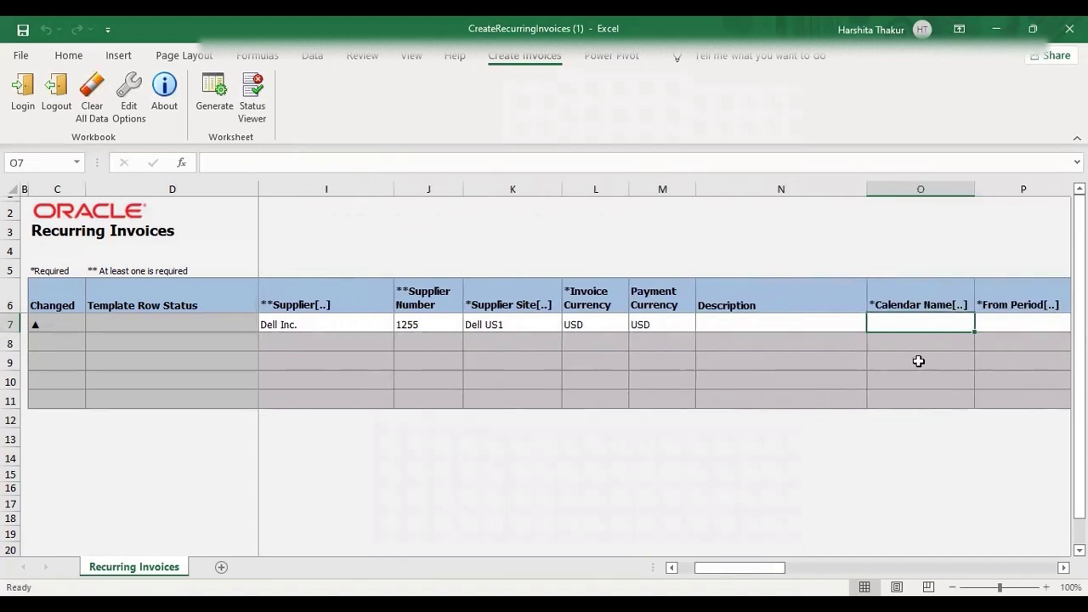
{"action": "key", "text": "Left"}
{"action": "key", "text": "Left"}
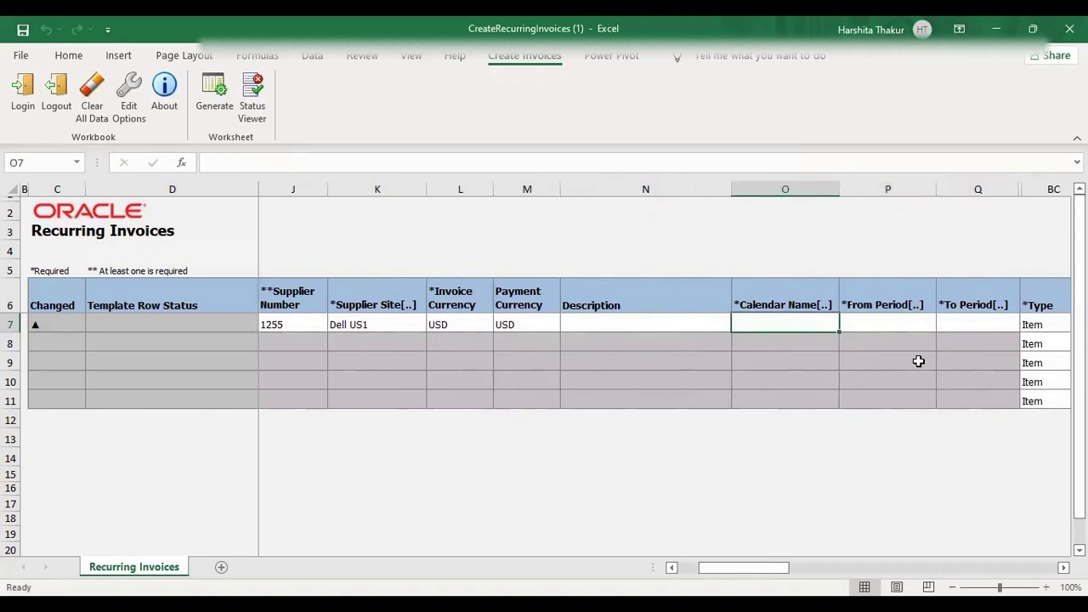
{"action": "double_click", "coordinate": [780, 323]}
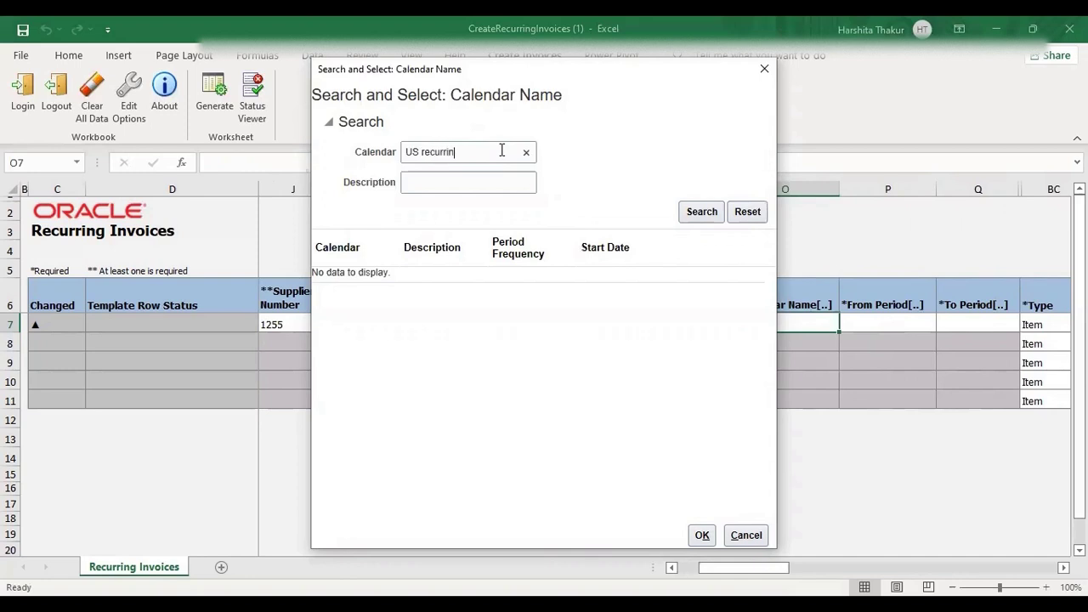
{"action": "left_click", "coordinate": [698, 213]}
{"action": "left_click", "coordinate": [430, 282]}
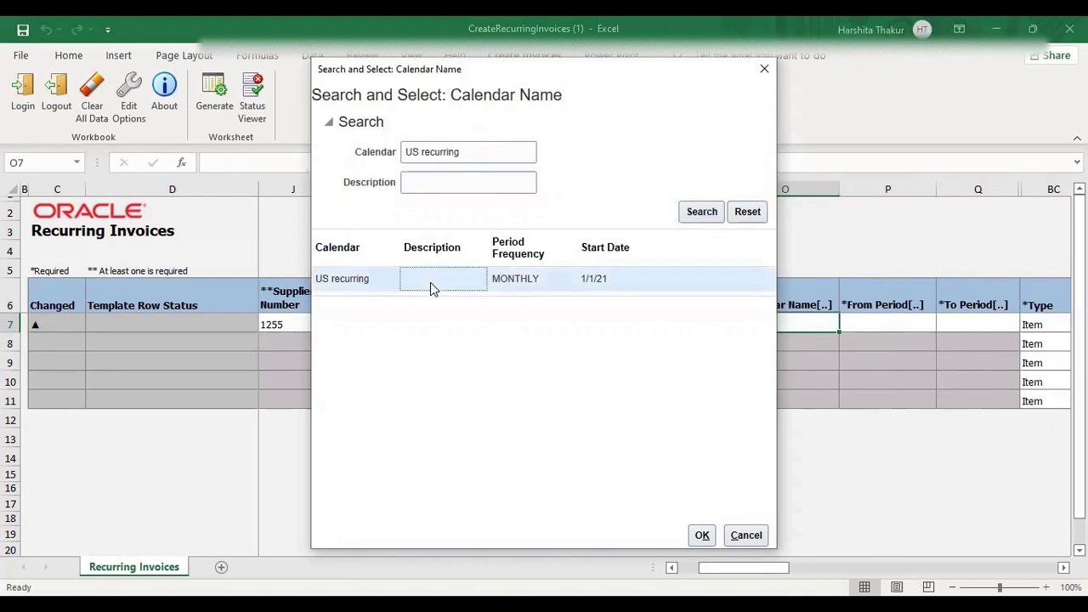
{"action": "left_click", "coordinate": [702, 536]}
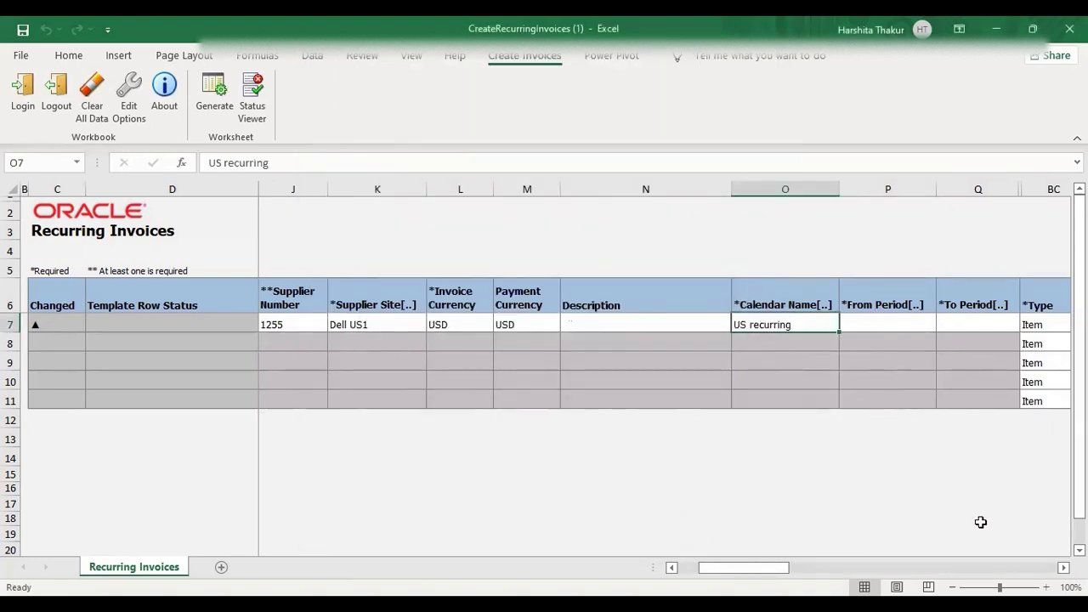
- Search the 2021 periods and set the row's From Period to Jul-21
{"action": "scroll", "coordinate": [662, 374], "scroll_direction": "right", "scroll_amount": 2}
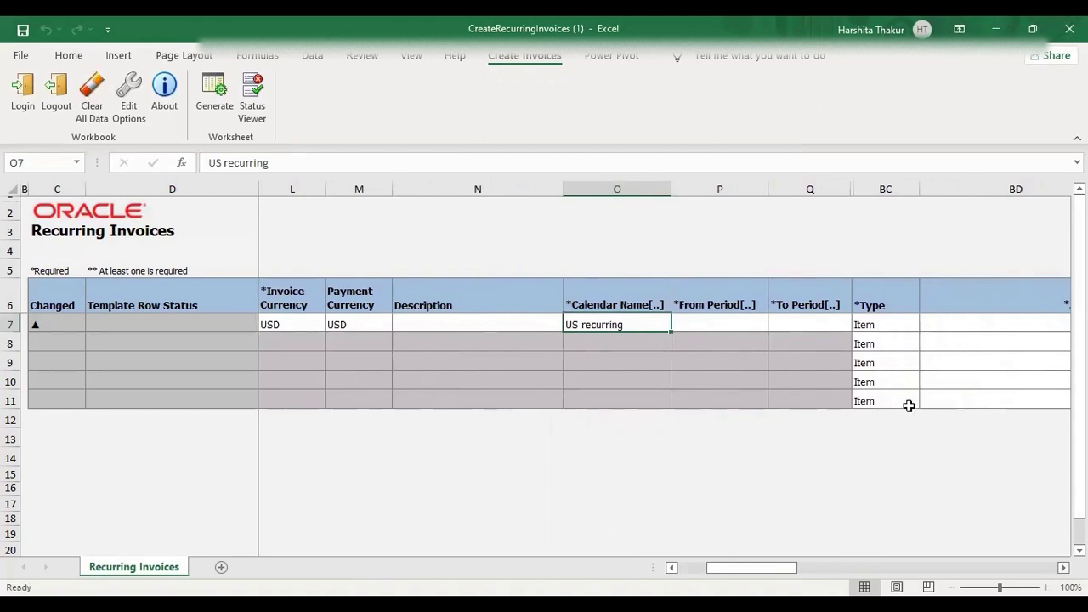
{"action": "left_click", "coordinate": [720, 324]}
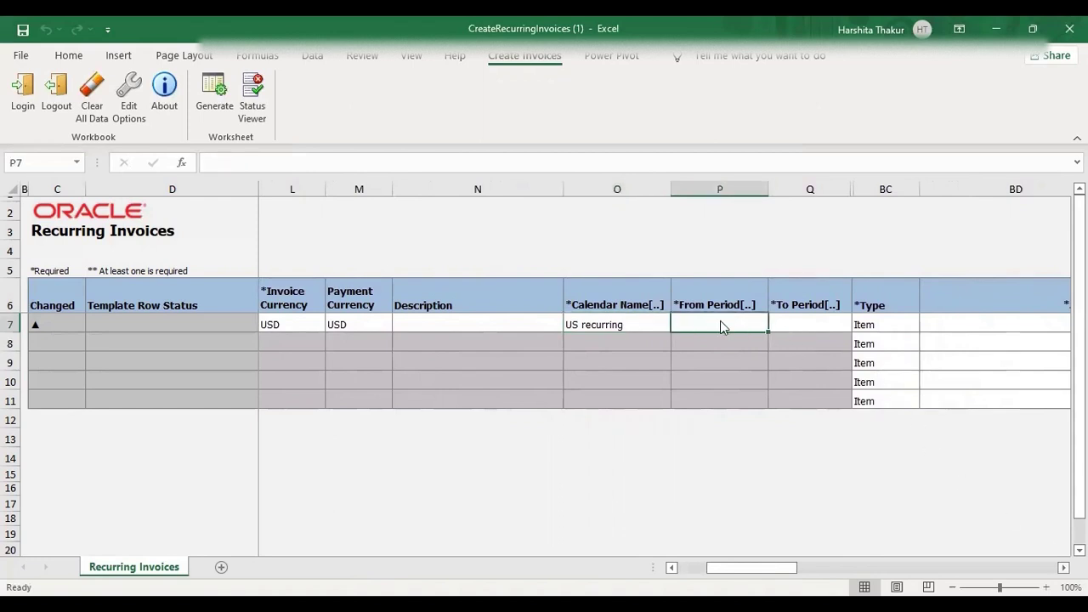
{"action": "double_click", "coordinate": [720, 324]}
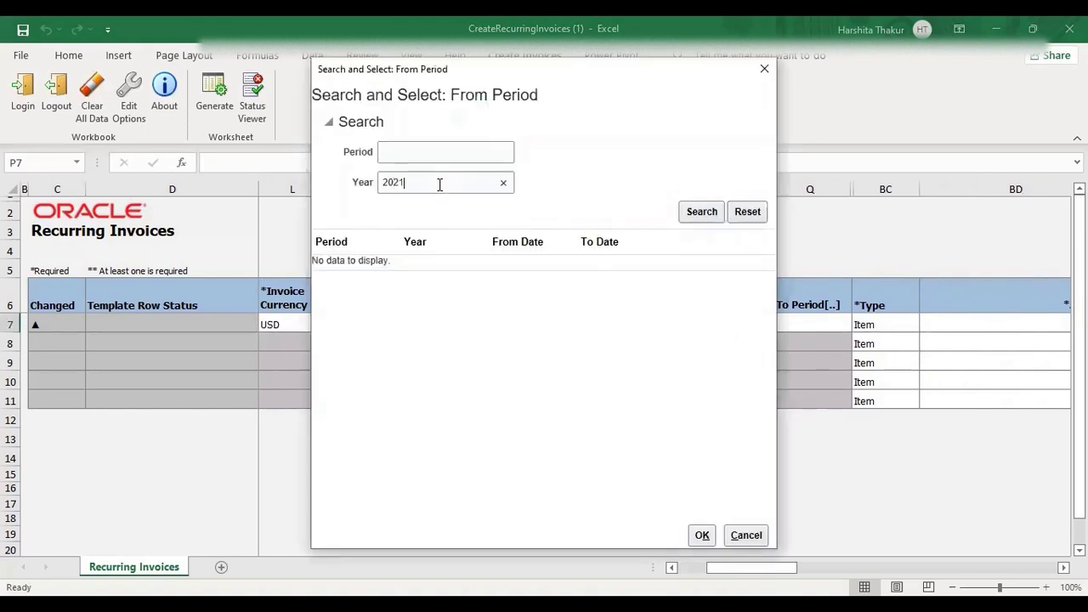
{"action": "left_click", "coordinate": [712, 217]}
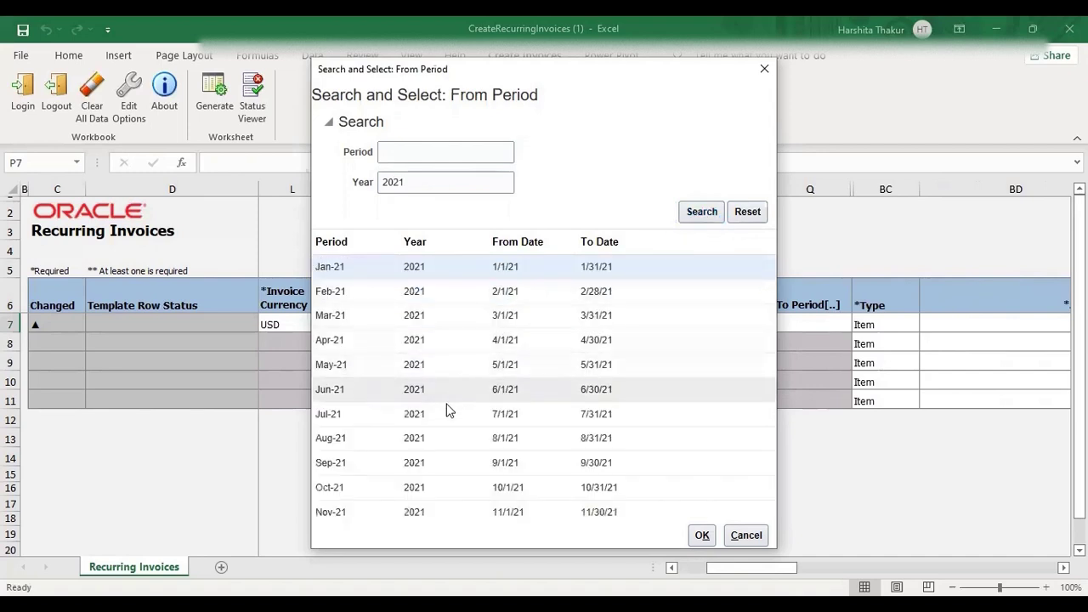
{"action": "left_click", "coordinate": [358, 420]}
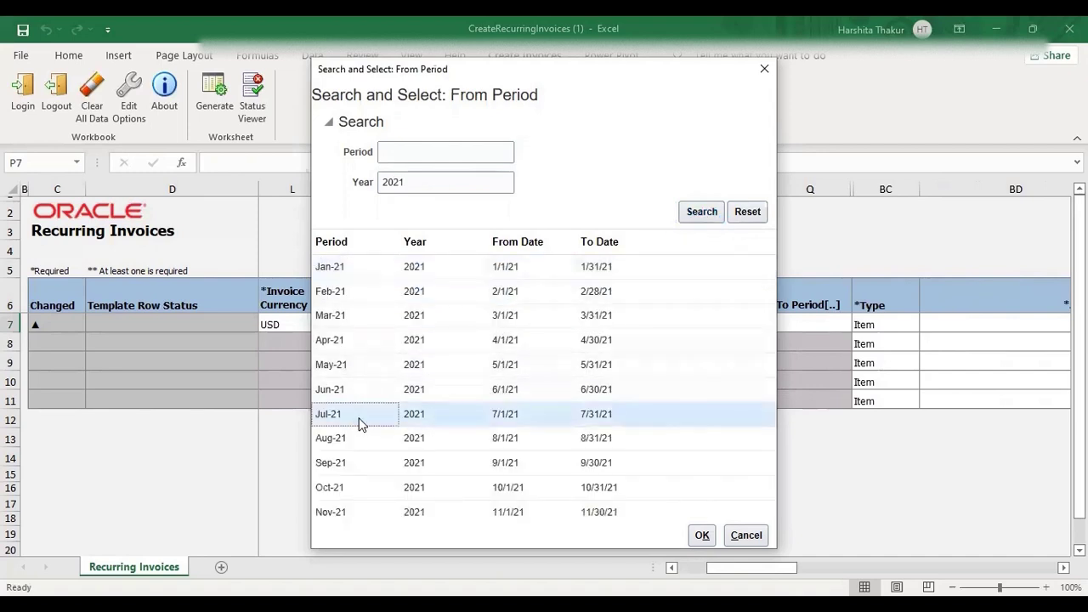
{"action": "left_click", "coordinate": [701, 536]}
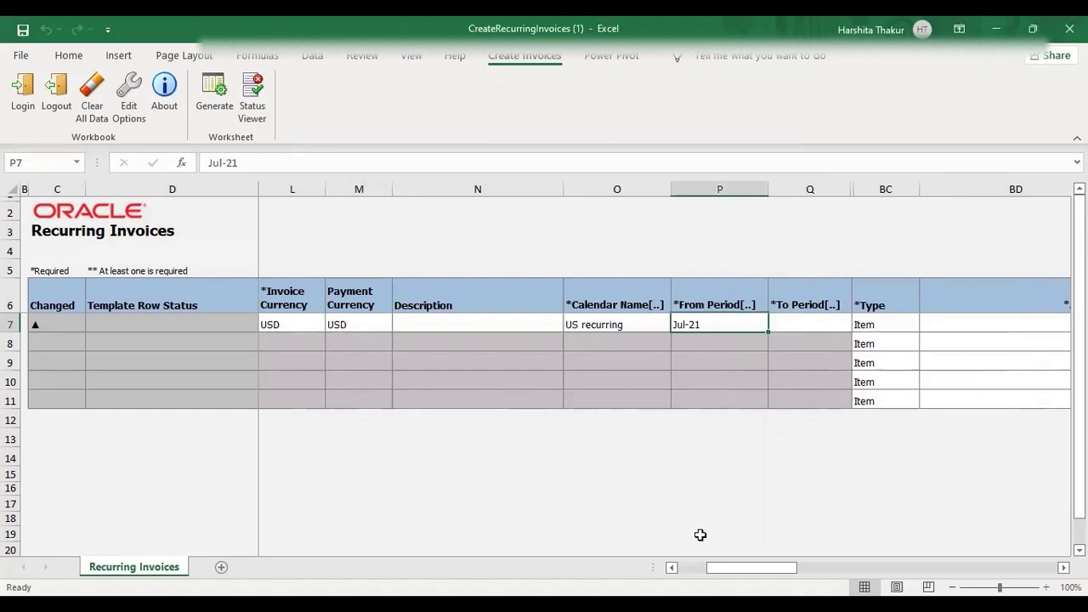
- Search the 2021 periods and set the row's To Period to Nov-21
{"action": "double_click", "coordinate": [788, 323]}
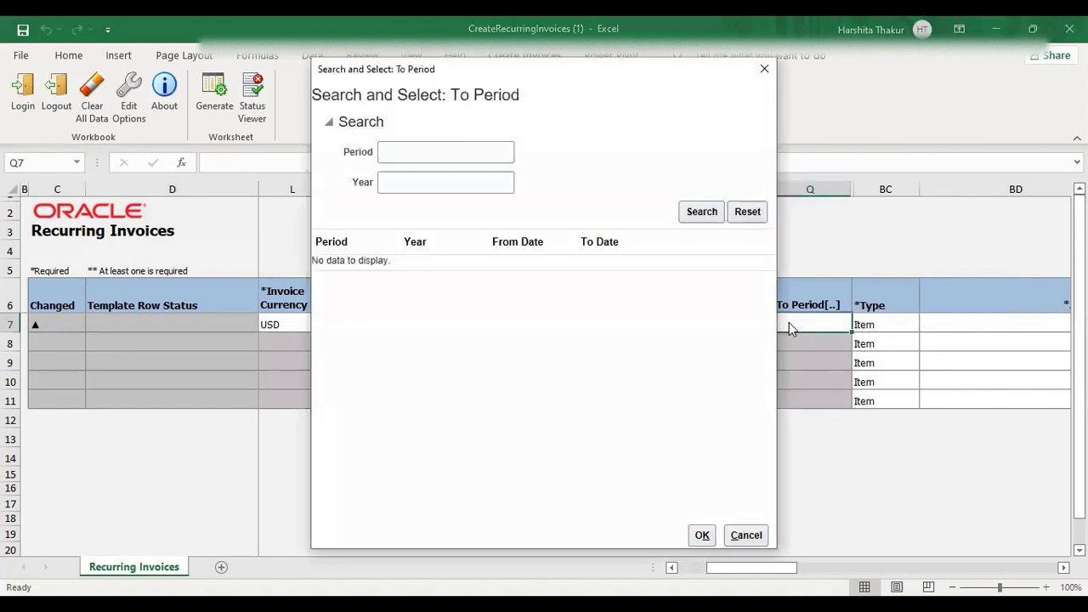
{"action": "type", "text": "2021"}
{"action": "left_click", "coordinate": [701, 211]}
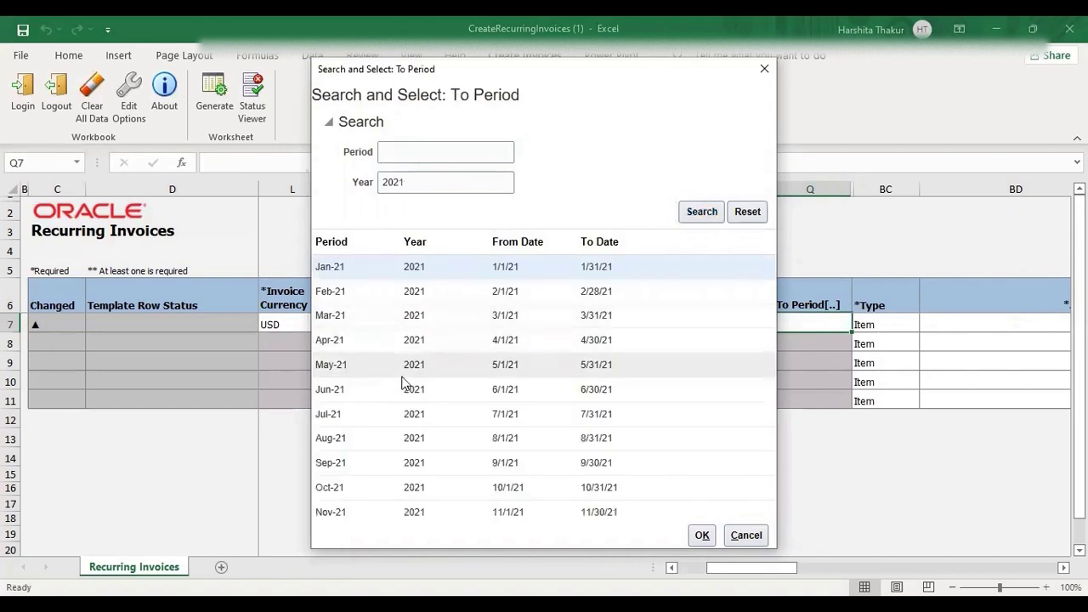
{"action": "left_click", "coordinate": [370, 511]}
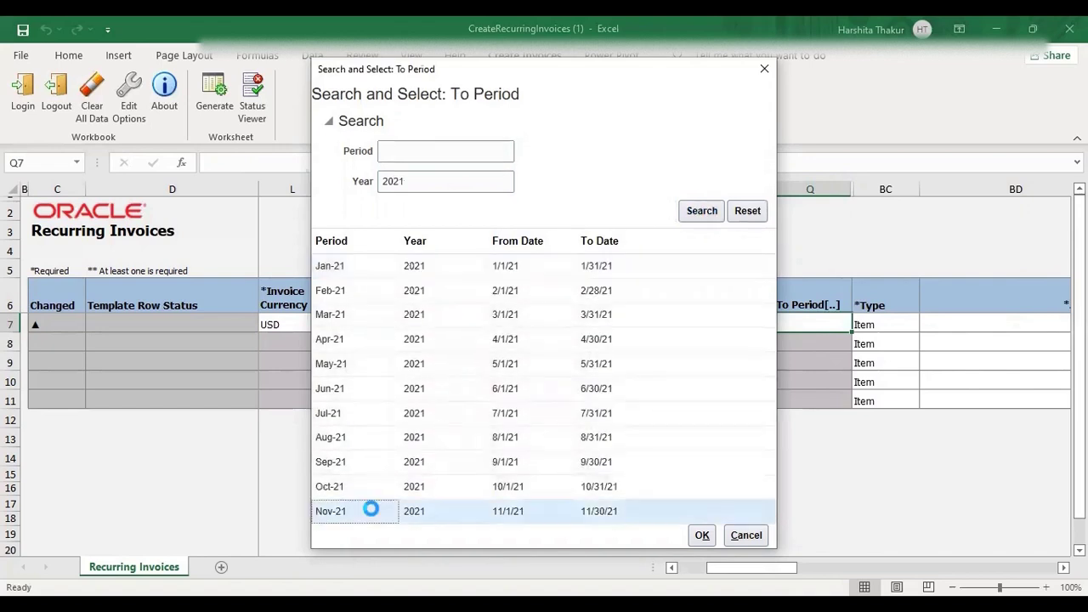
{"action": "left_click", "coordinate": [702, 535]}
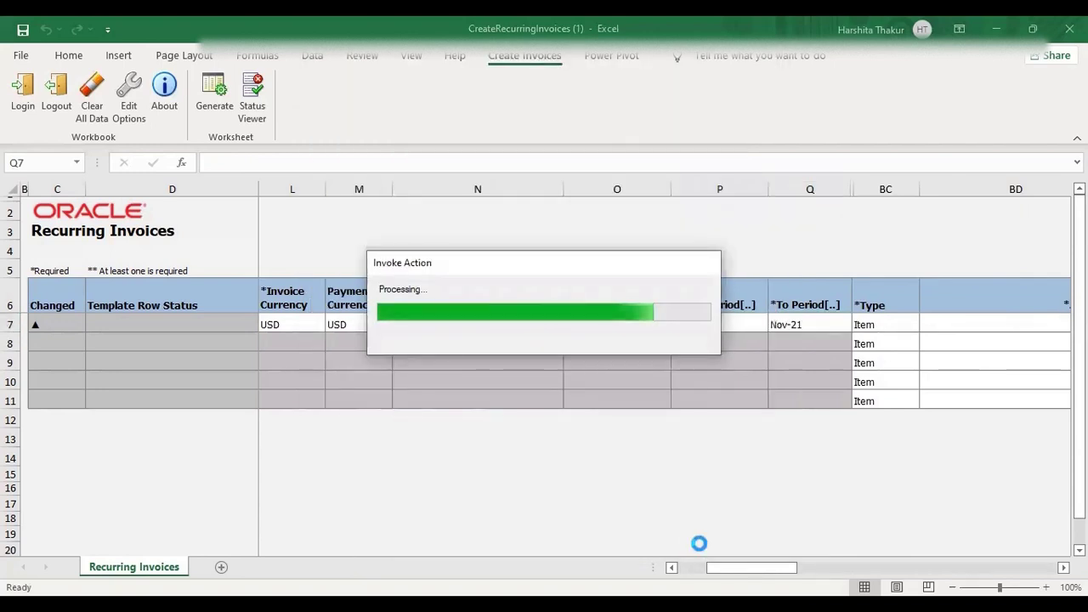
- Review the entries of template row 1 from the business unit and invoice header fields through to the line fields
{"action": "key", "text": "Tab"}
{"action": "key", "text": "Tab"}
{"action": "key", "text": "Tab"}
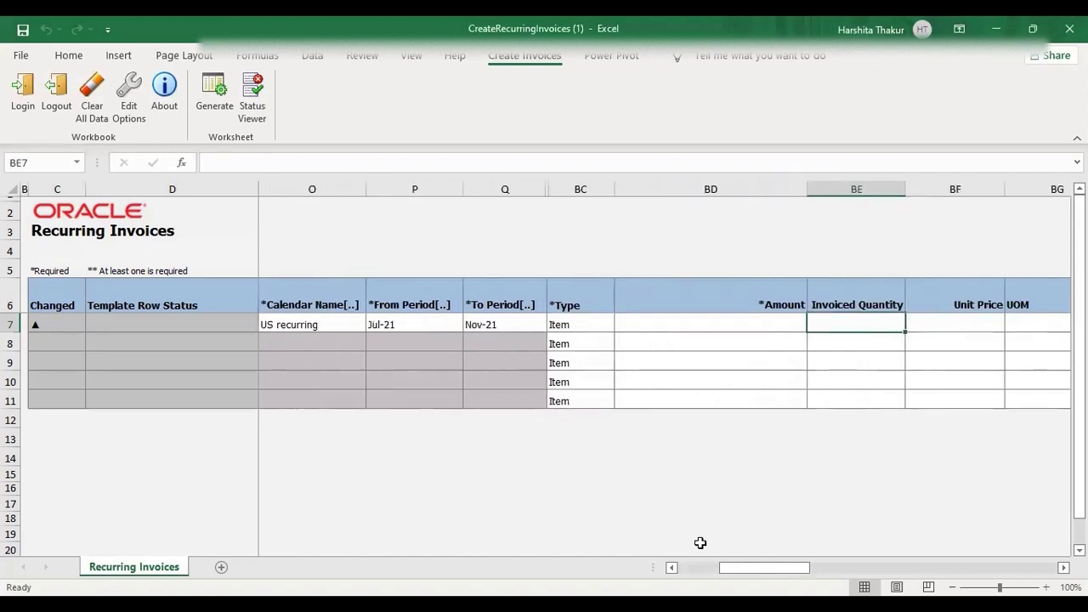
{"action": "key", "text": "shift+Tab"}
{"action": "key", "text": "shift+Tab"}
{"action": "key", "text": "shift+Tab"}
{"action": "key", "text": "shift+Tab"}
{"action": "key", "text": "shift+Tab"}
{"action": "key", "text": "shift+Tab"}
{"action": "key", "text": "shift+Tab"}
{"action": "key", "text": "shift+Tab"}
{"action": "key", "text": "shift+Tab"}
{"action": "key", "text": "shift+Tab"}
{"action": "key", "text": "shift+Tab"}
{"action": "key", "text": "shift+Tab"}
{"action": "key", "text": "shift+Tab"}
{"action": "key", "text": "shift+Tab"}
{"action": "key", "text": "shift+Tab"}
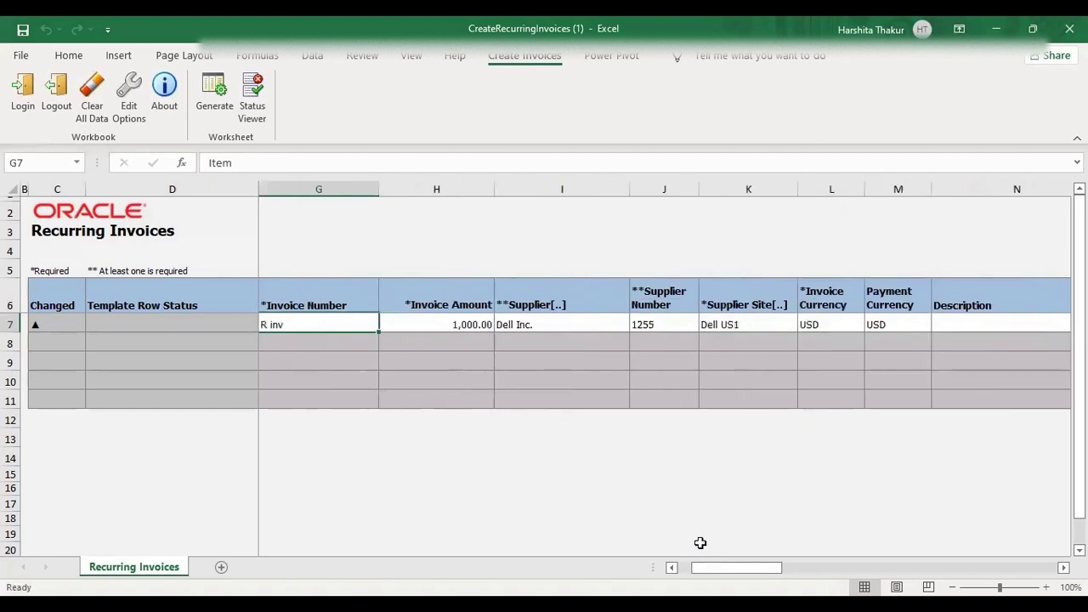
{"action": "key", "text": "Tab"}
{"action": "key", "text": "Tab"}
{"action": "key", "text": "Tab"}
{"action": "key", "text": "Tab"}
{"action": "key", "text": "Tab"}
{"action": "key", "text": "Tab"}
{"action": "key", "text": "Tab"}
{"action": "key", "text": "Tab"}
{"action": "key", "text": "Tab"}
{"action": "key", "text": "Tab"}
{"action": "key", "text": "Tab"}
{"action": "key", "text": "Tab"}
{"action": "key", "text": "Tab"}
{"action": "key", "text": "Tab"}
{"action": "key", "text": "Tab"}
{"action": "key", "text": "Tab"}
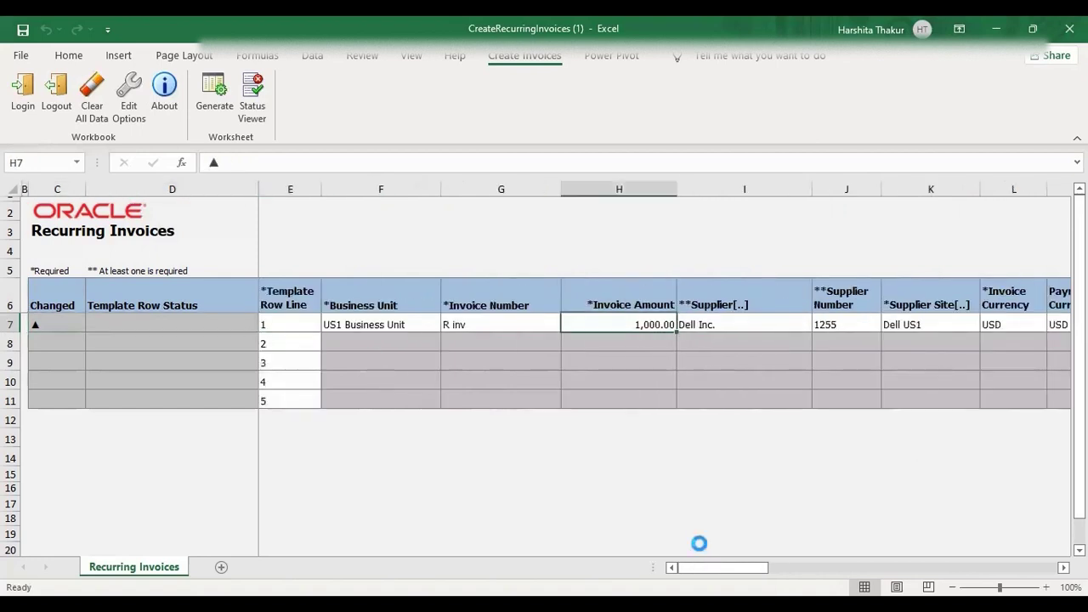
{"action": "key", "text": "Tab"}
{"action": "key", "text": "Tab"}
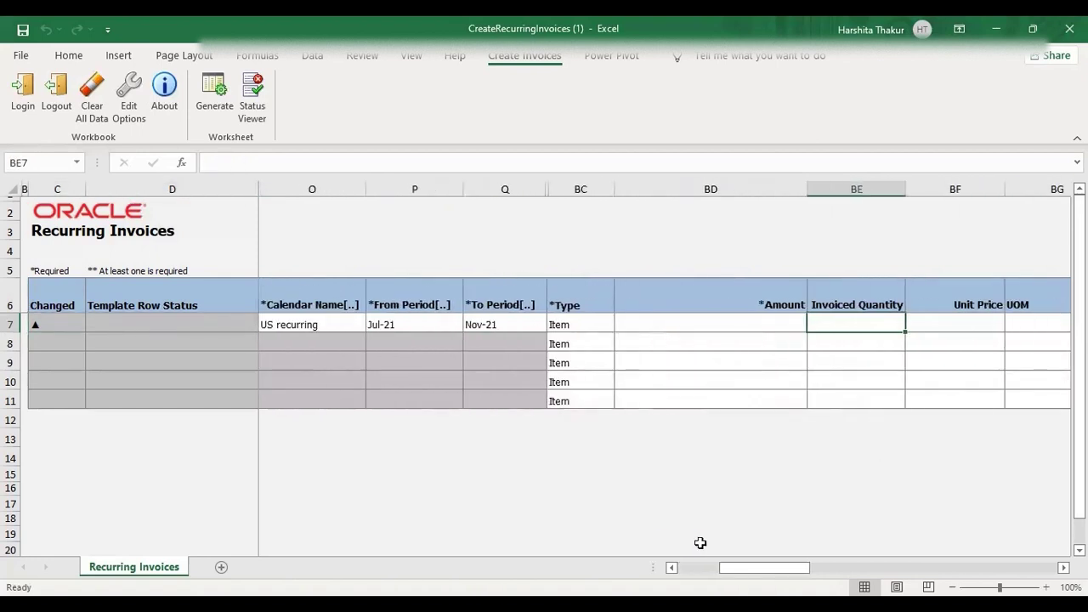
- Enter an Item line amount of 1000 in template row 1
{"action": "key", "text": "shift+Tab"}
{"action": "type", "text": "1000"}
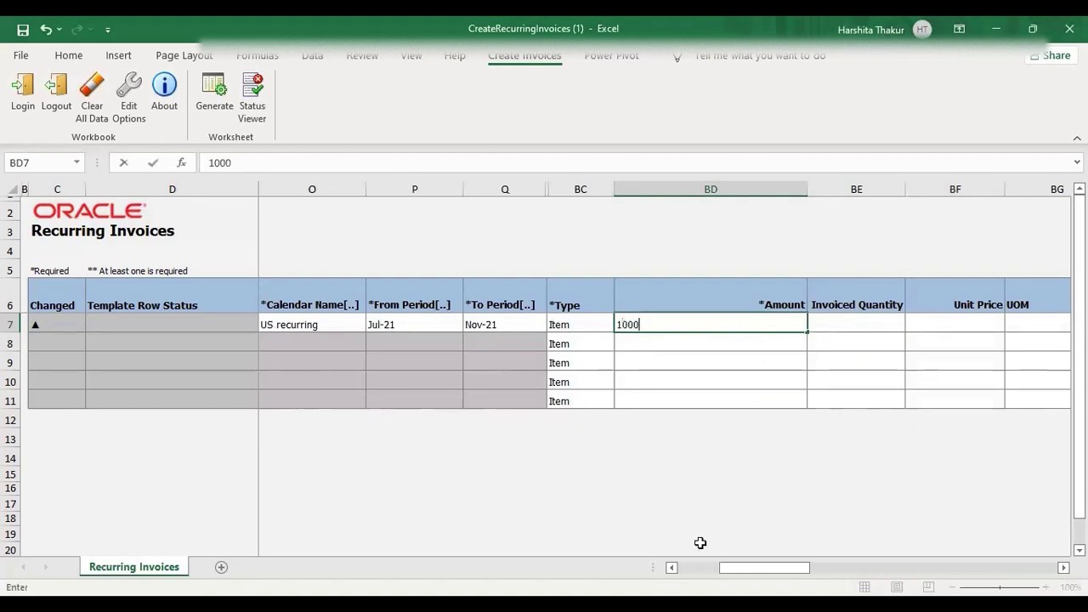
{"action": "key", "text": "Tab"}
- Search the available distribution sets without a filter and assign Telephone Expense (Full) to template row 1
{"action": "key", "text": "Tab"}
{"action": "key", "text": "Tab"}
{"action": "key", "text": "Tab"}
{"action": "key", "text": "Tab"}
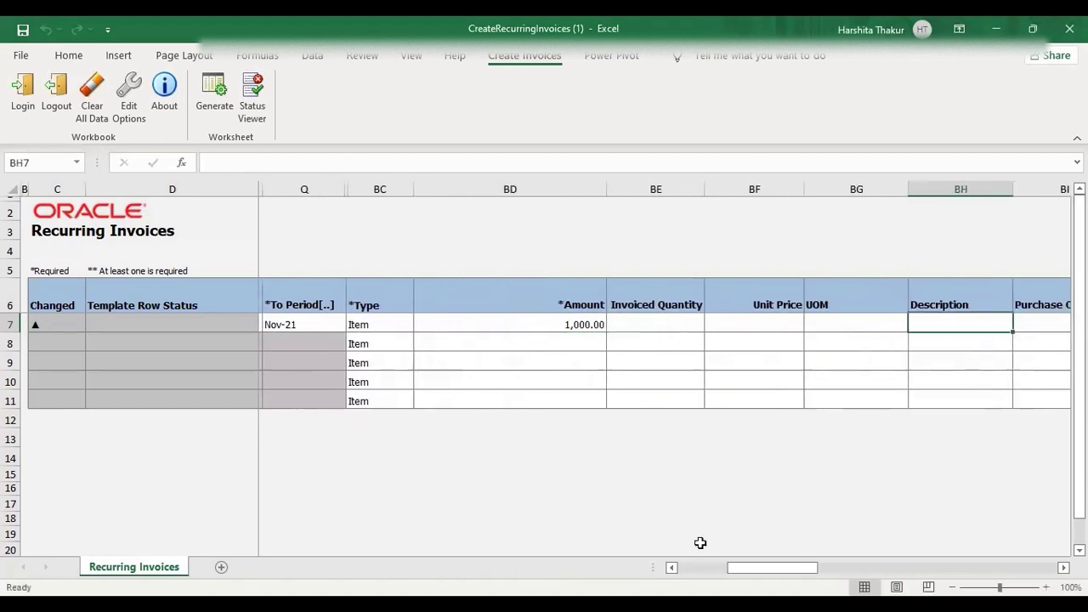
{"action": "key", "text": "Tab"}
{"action": "key", "text": "Tab"}
{"action": "key", "text": "Tab"}
{"action": "key", "text": "Tab"}
{"action": "key", "text": "Tab"}
{"action": "key", "text": "Tab"}
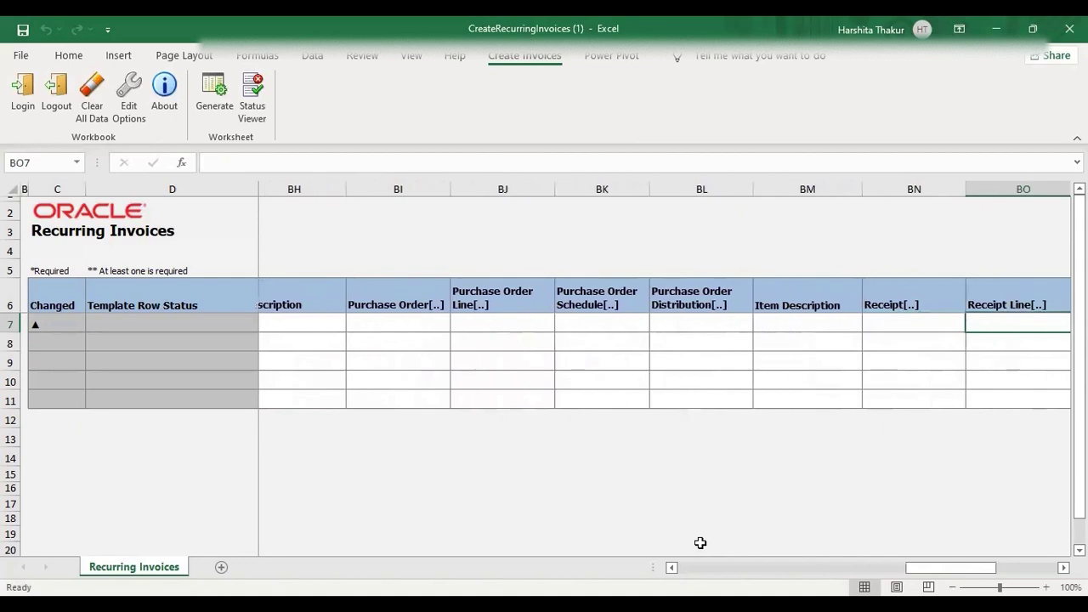
{"action": "key", "text": "Tab"}
{"action": "key", "text": "Tab"}
{"action": "key", "text": "Tab"}
{"action": "key", "text": "Tab"}
{"action": "key", "text": "Tab"}
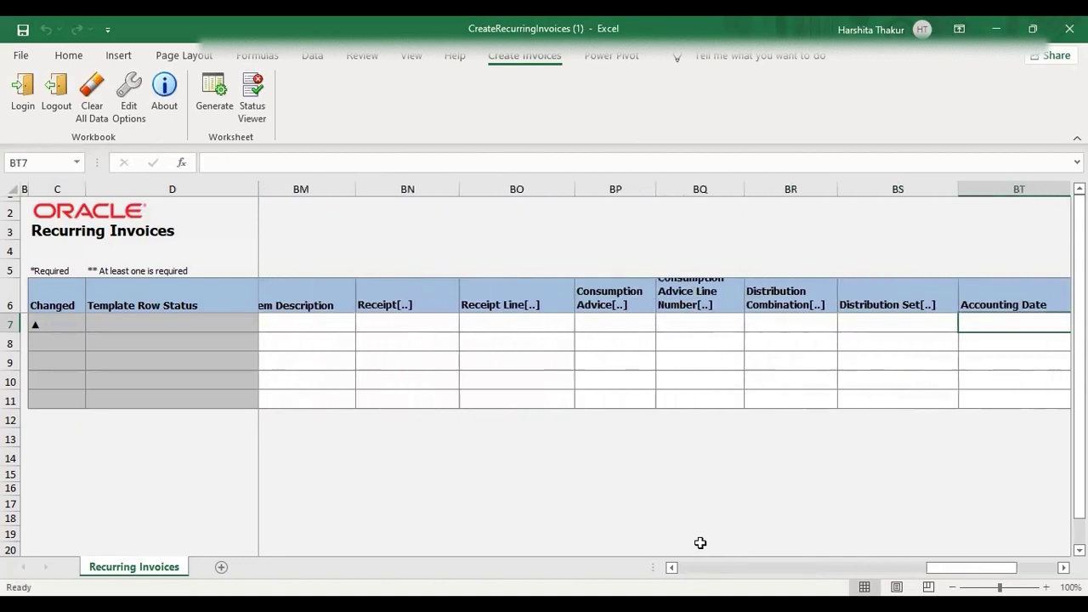
{"action": "key", "text": "Tab"}
{"action": "key", "text": "Tab"}
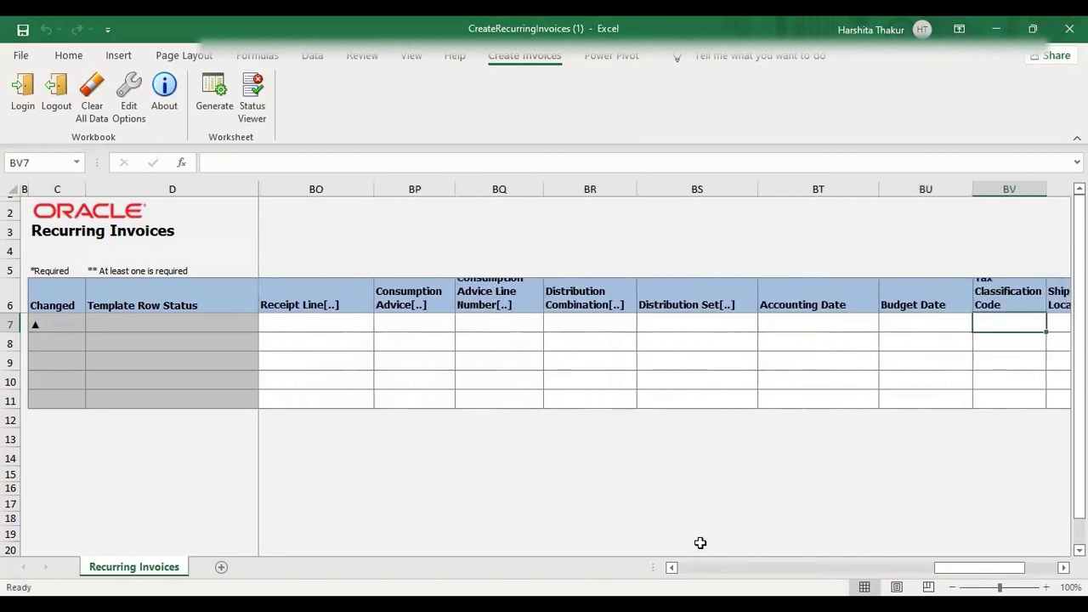
{"action": "double_click", "coordinate": [664, 324]}
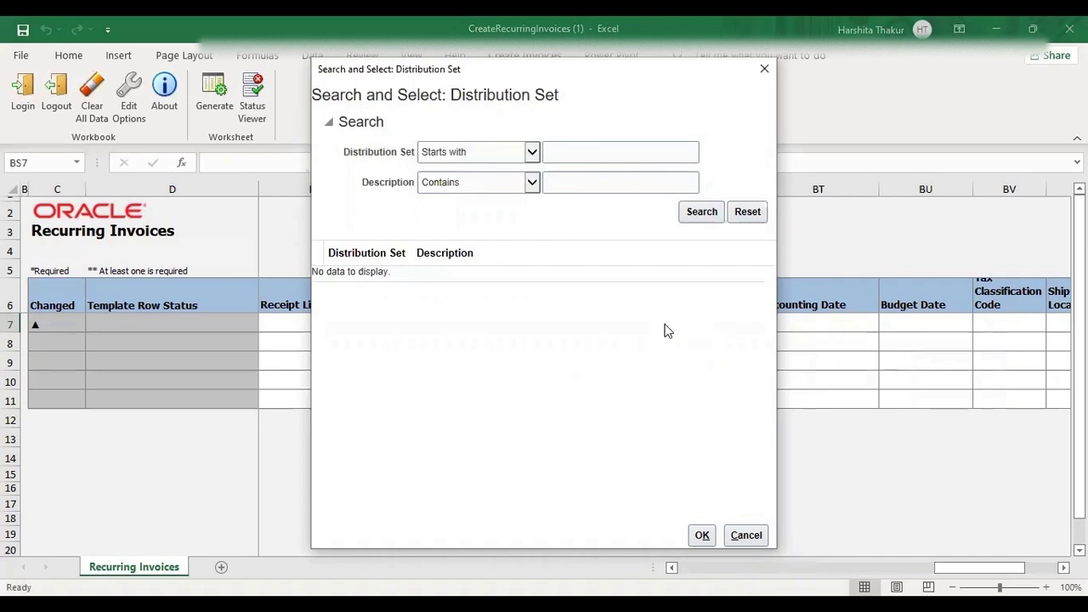
{"action": "left_click", "coordinate": [696, 219]}
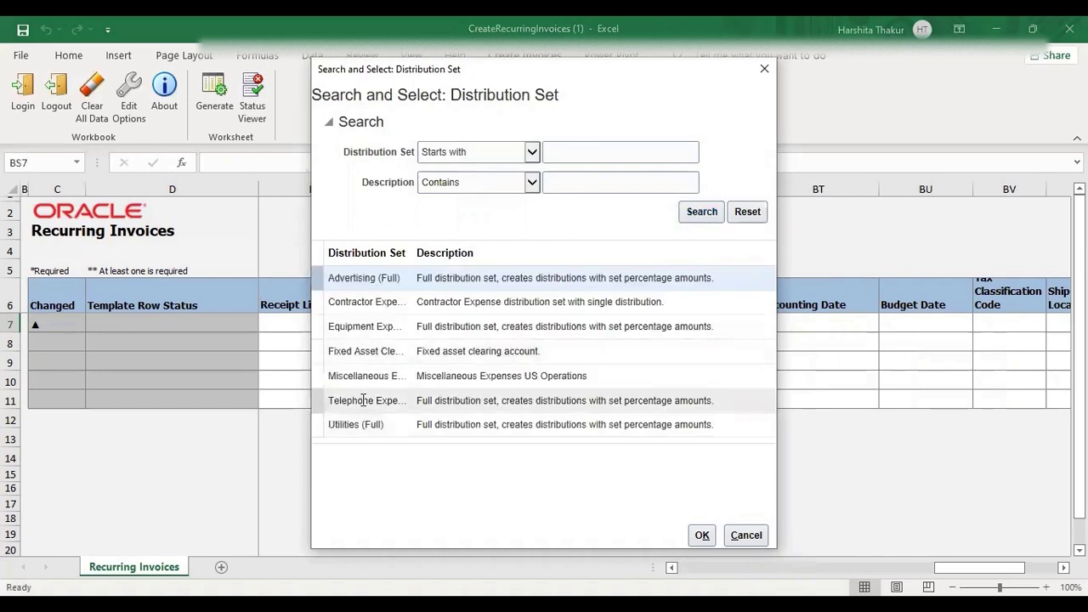
{"action": "left_click", "coordinate": [363, 399]}
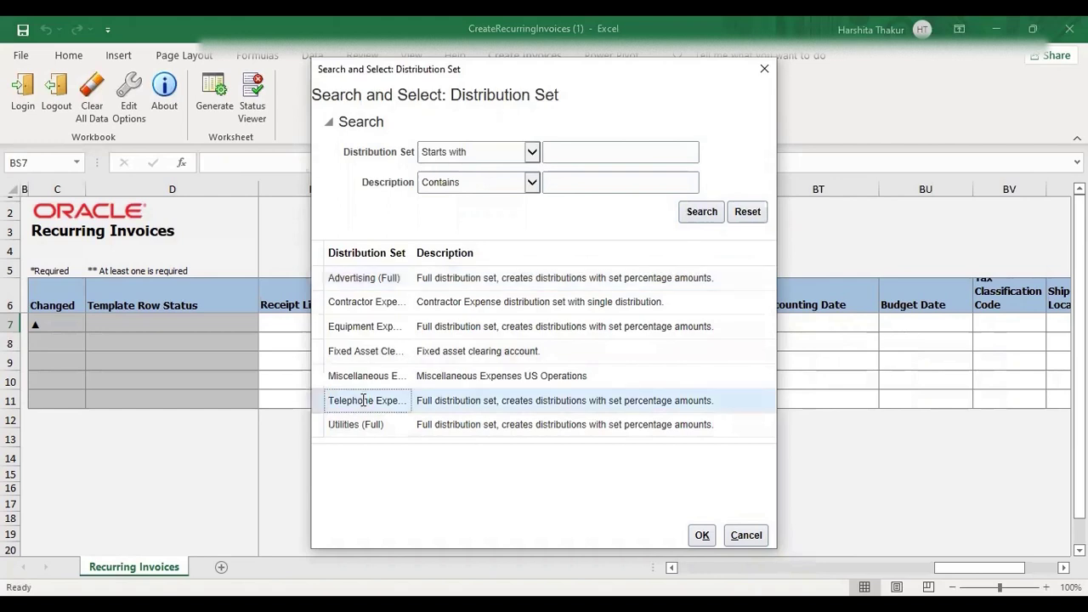
{"action": "left_click", "coordinate": [702, 535]}
{"action": "left_click", "coordinate": [701, 535]}
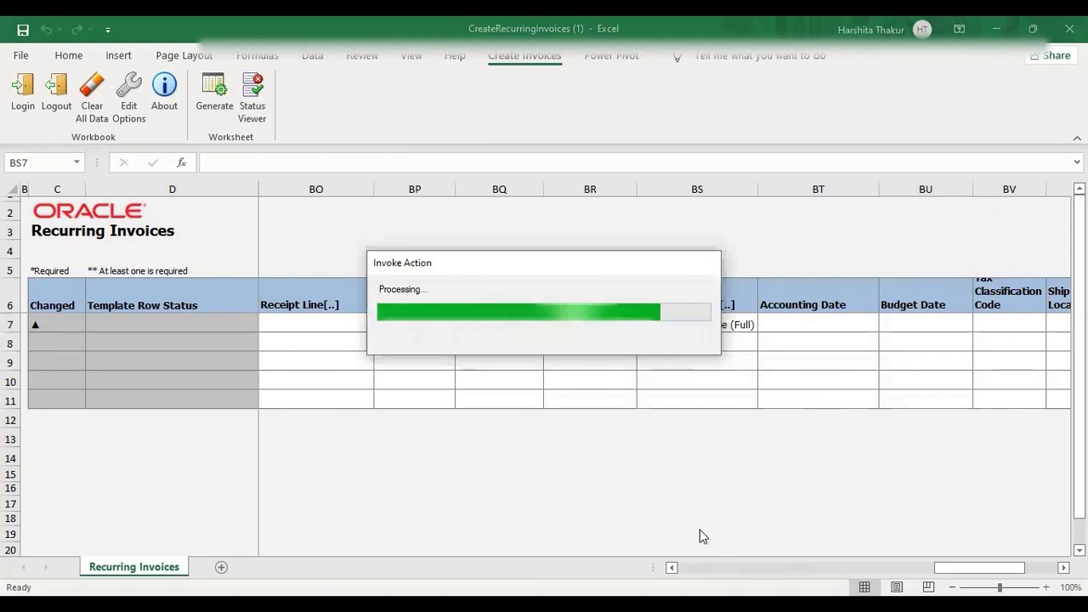
- Review template row 1 from the distribution set through the tax and location fields, and back to the supplier fields
{"action": "key", "text": "Right"}
{"action": "key", "text": "Right"}
{"action": "key", "text": "Right"}
{"action": "key", "text": "Right"}
{"action": "key", "text": "Right"}
{"action": "key", "text": "Right"}
{"action": "key", "text": "Right"}
{"action": "key", "text": "Right"}
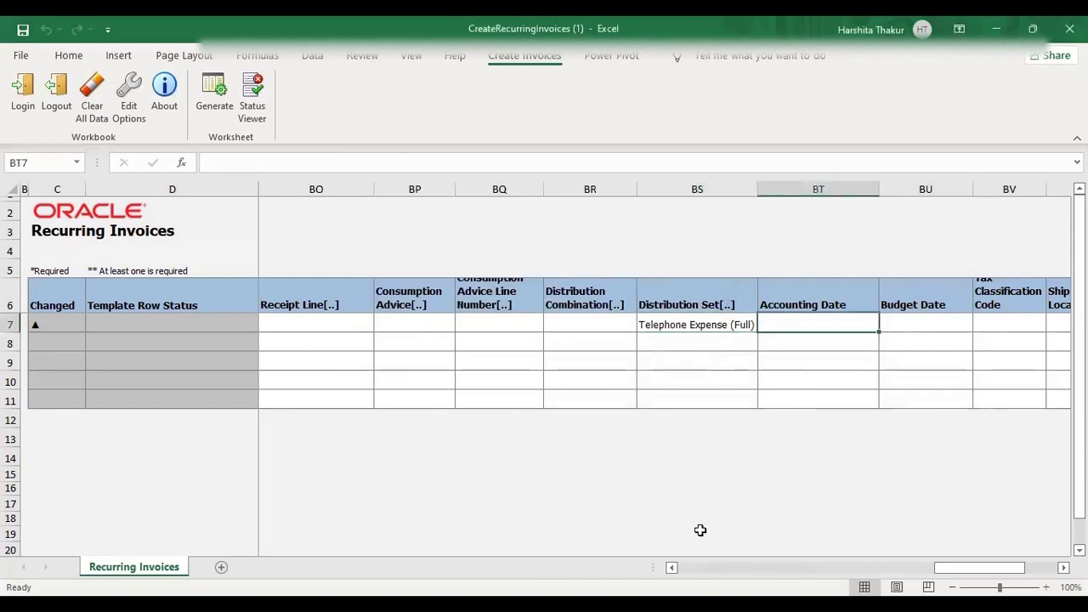
{"action": "key", "text": "Right"}
{"action": "key", "text": "Right"}
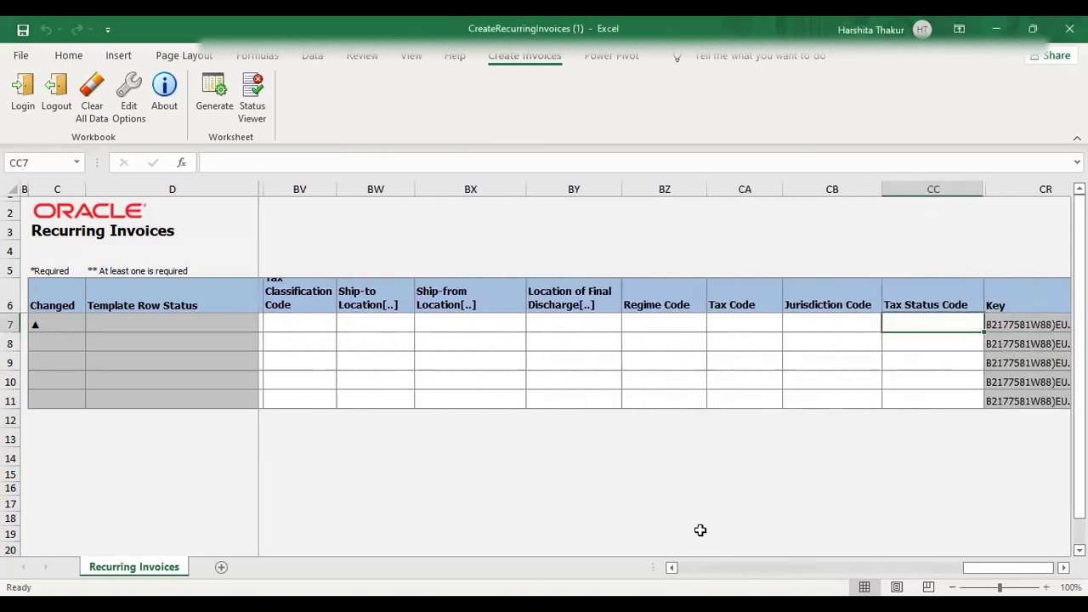
{"action": "key", "text": "Left"}
{"action": "key", "text": "Left"}
{"action": "key", "text": "Left"}
{"action": "key", "text": "Left"}
{"action": "key", "text": "Left"}
{"action": "key", "text": "Left"}
{"action": "key", "text": "Left"}
{"action": "key", "text": "Left"}
{"action": "key", "text": "Left"}
{"action": "key", "text": "Left"}
{"action": "key", "text": "Left"}
{"action": "key", "text": "Left"}
{"action": "key", "text": "Left"}
{"action": "key", "text": "Left"}
{"action": "key", "text": "Left"}
{"action": "key", "text": "Left"}
{"action": "key", "text": "Left"}
{"action": "key", "text": "Left"}
{"action": "key", "text": "Left"}
{"action": "key", "text": "Left"}
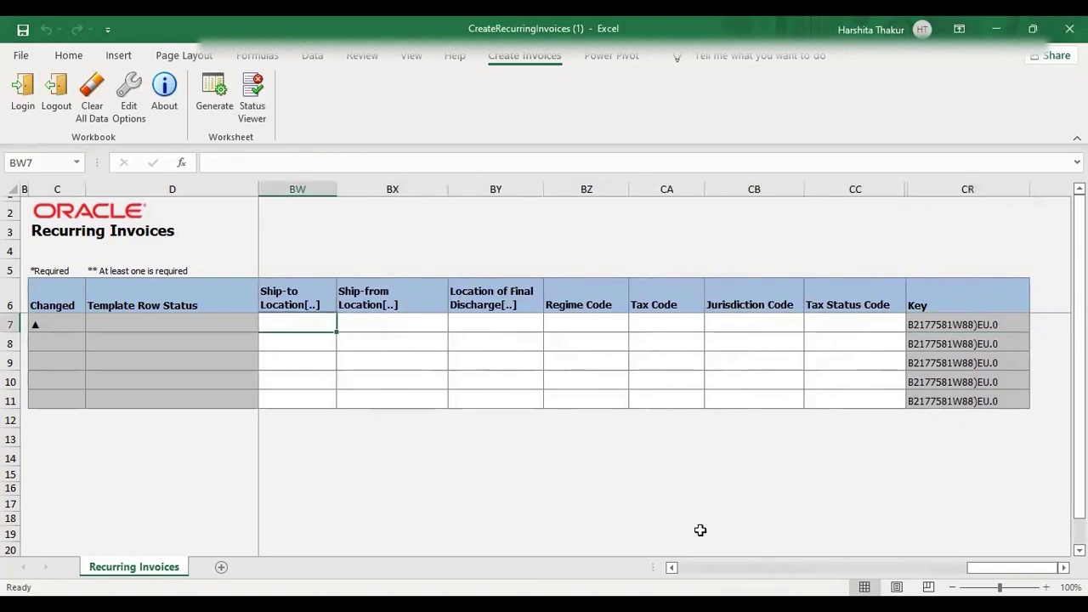
{"action": "key", "text": "Left"}
{"action": "key", "text": "Left"}
{"action": "key", "text": "Left"}
{"action": "key", "text": "Left"}
{"action": "key", "text": "Left"}
{"action": "key", "text": "Left"}
{"action": "key", "text": "Left"}
{"action": "key", "text": "Left"}
{"action": "key", "text": "Left"}
{"action": "key", "text": "Left"}
{"action": "key", "text": "Left"}
{"action": "key", "text": "Left"}
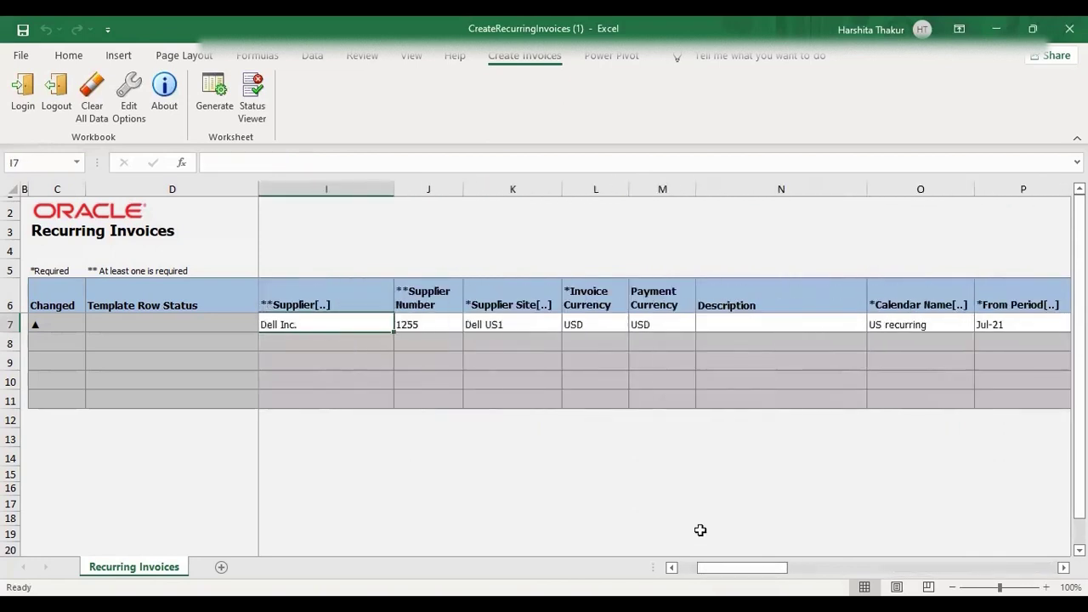
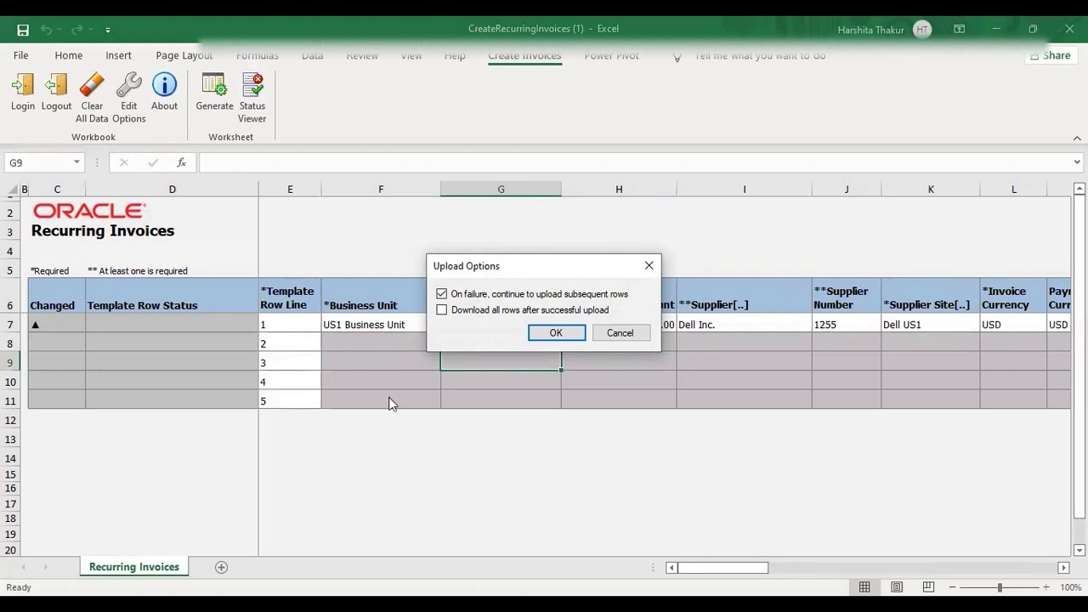
- Upload the recurring invoice template, continuing with subsequent rows on failure and without downloading all rows, and close the confirmation
{"action": "left_click", "coordinate": [556, 333]}
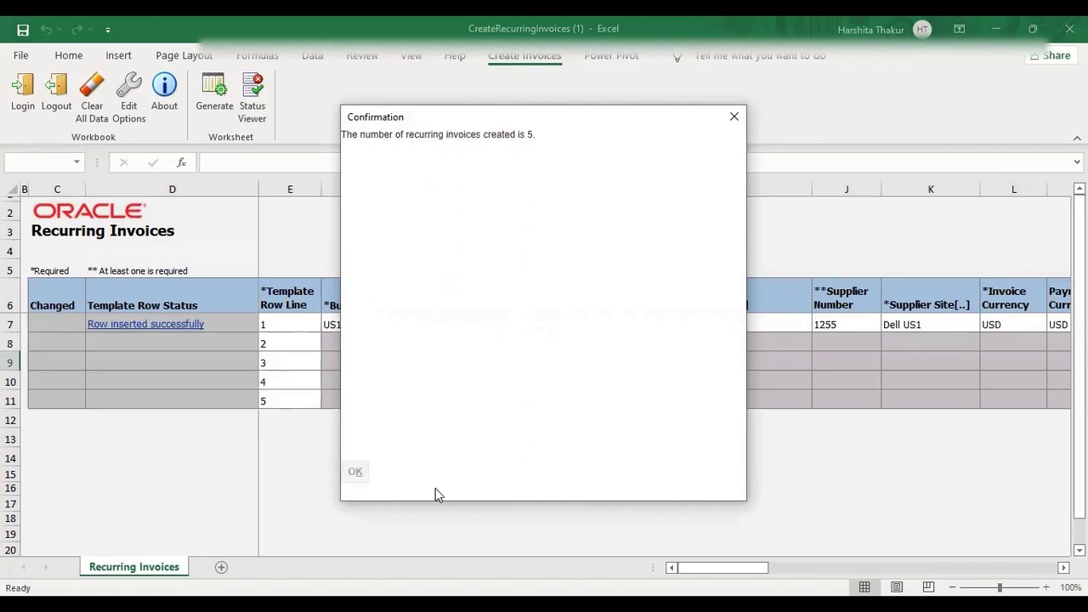
{"action": "key", "text": "Return"}
{"action": "scroll", "coordinate": [761, 401], "scroll_direction": "right", "scroll_amount": 5}
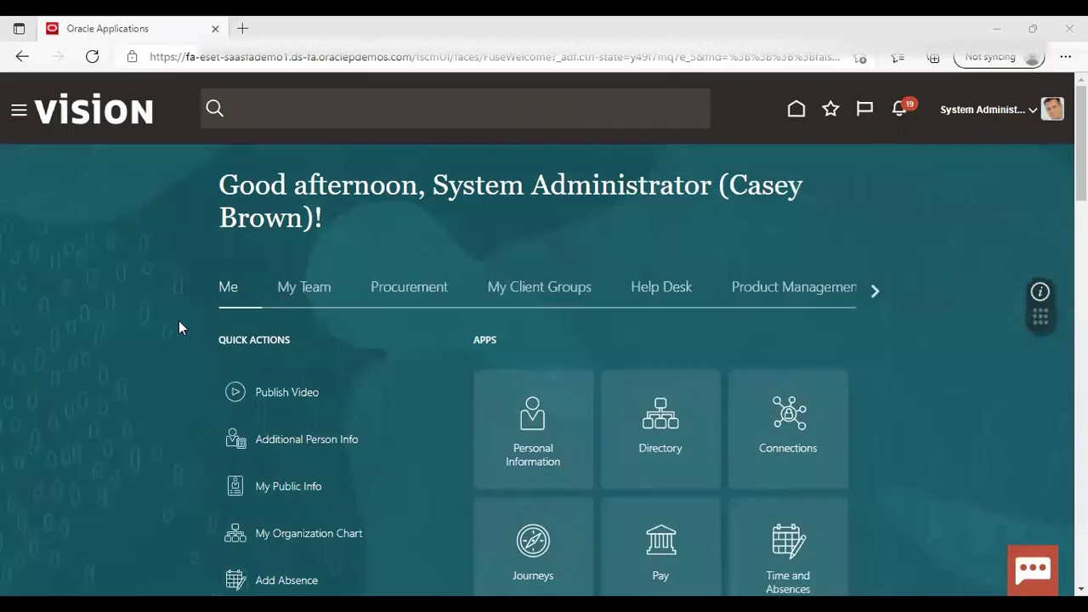
- In Oracle Applications, go to the Payables Invoices work area and open the Manage Invoices page
{"action": "left_click", "coordinate": [19, 112]}
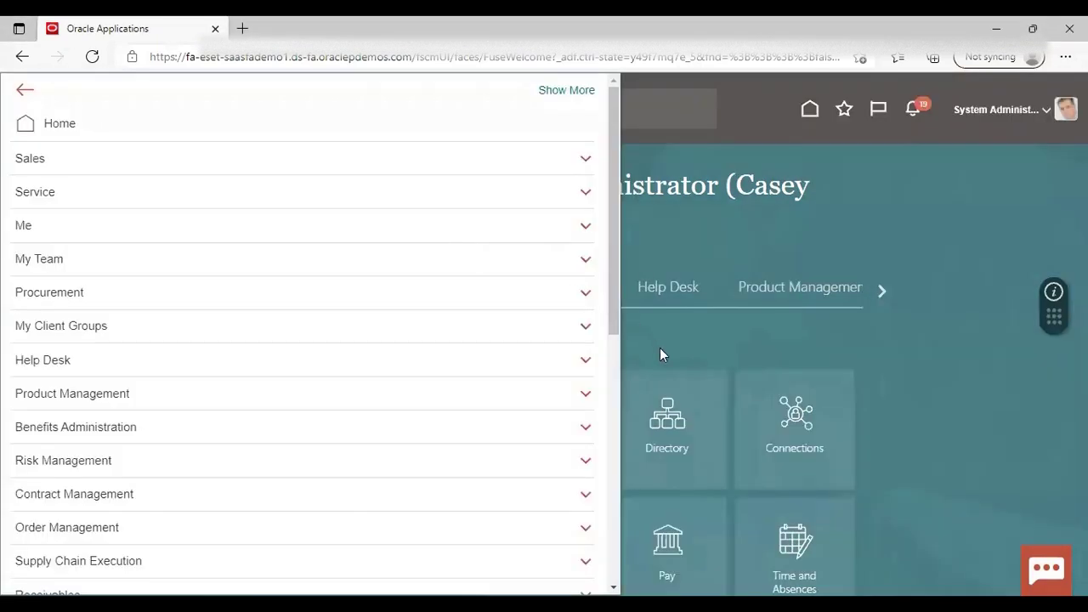
{"action": "scroll", "coordinate": [608, 386], "scroll_direction": "down", "scroll_amount": 4}
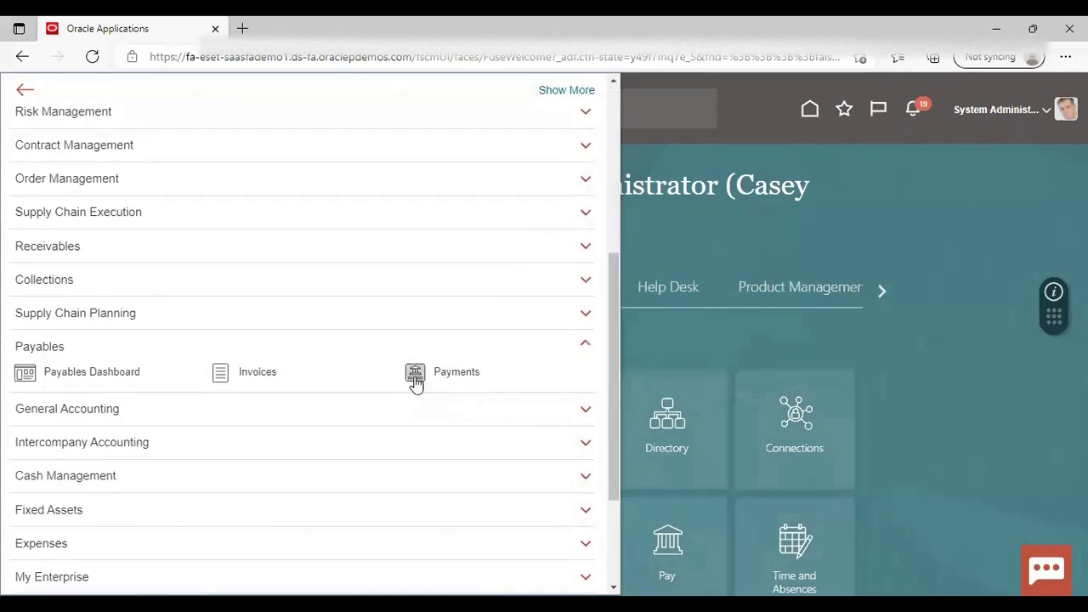
{"action": "left_click", "coordinate": [258, 374]}
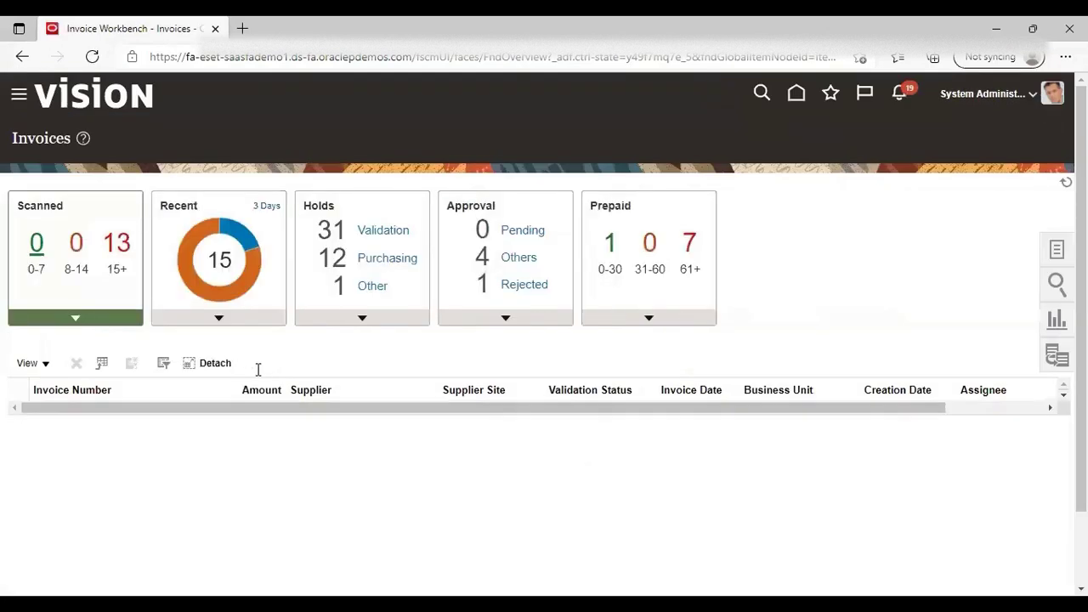
{"action": "left_click", "coordinate": [1057, 248]}
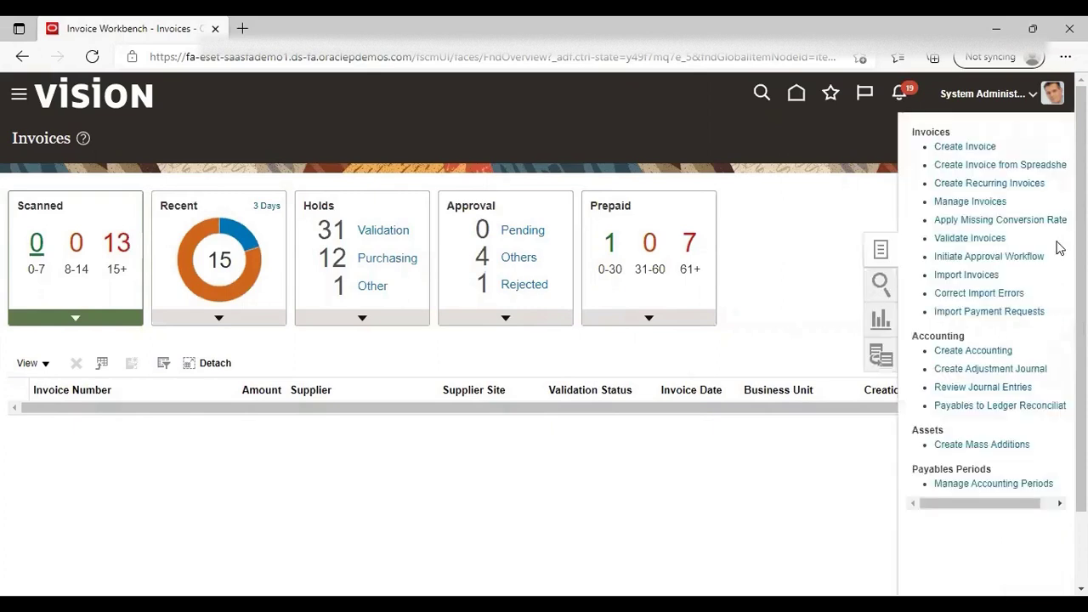
{"action": "left_click", "coordinate": [981, 203]}
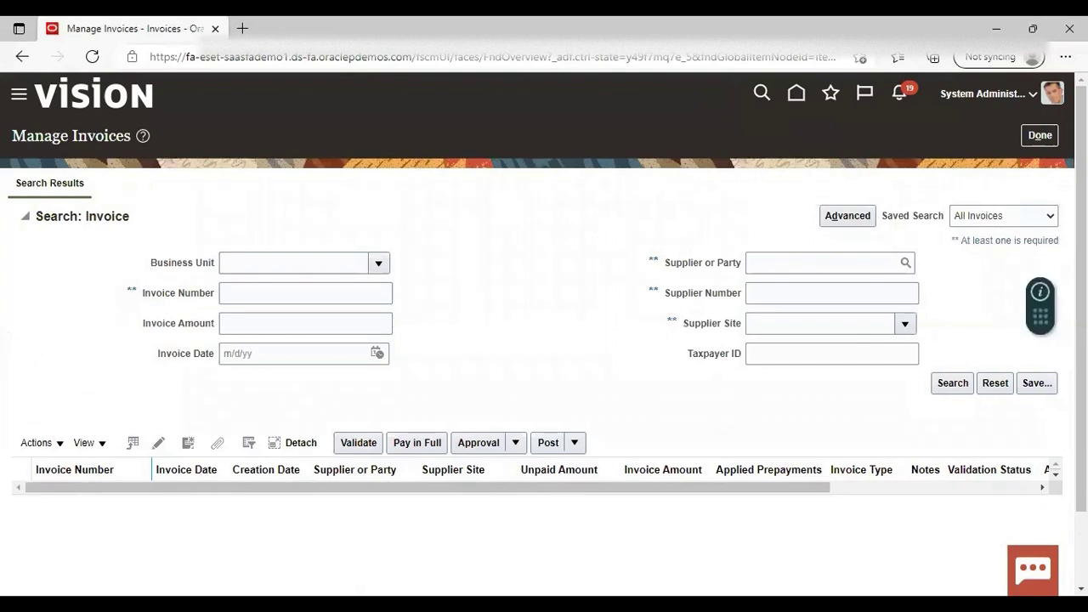
- Try to search the invoices with "dell" as the supplier or party
{"action": "scroll", "coordinate": [842, 226], "scroll_direction": "down", "scroll_amount": 1}
{"action": "left_click", "coordinate": [824, 175]}
{"action": "type", "text": "dell"}
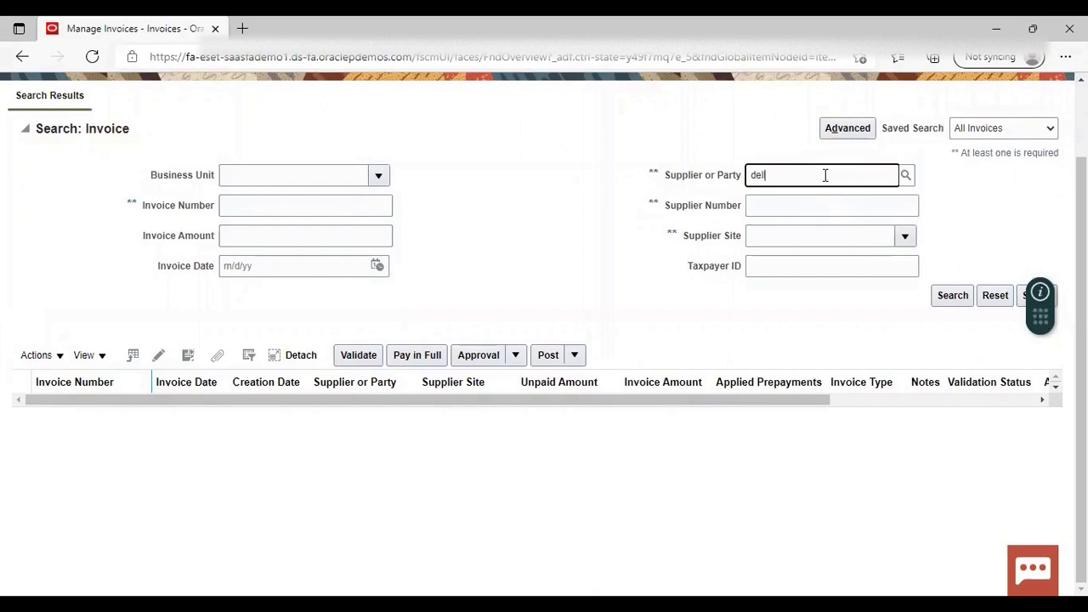
{"action": "left_click", "coordinate": [959, 299]}
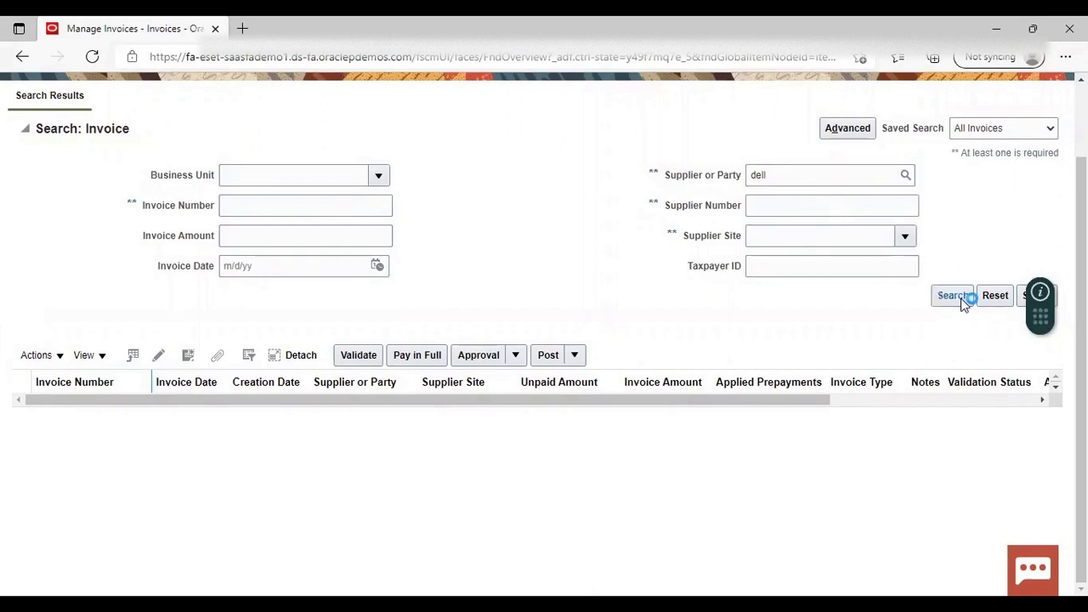
- Set the supplier or party to Dell Inc. and search its invoices with a period of 3 days
{"action": "left_click", "coordinate": [811, 172]}
{"action": "key", "text": "BackSpace"}
{"action": "key", "text": "BackSpace"}
{"action": "key", "text": "BackSpace"}
{"action": "key", "text": "BackSpace"}
{"action": "type", "text": "DE"}
{"action": "key", "text": "BackSpace"}
{"action": "type", "text": "ell"}
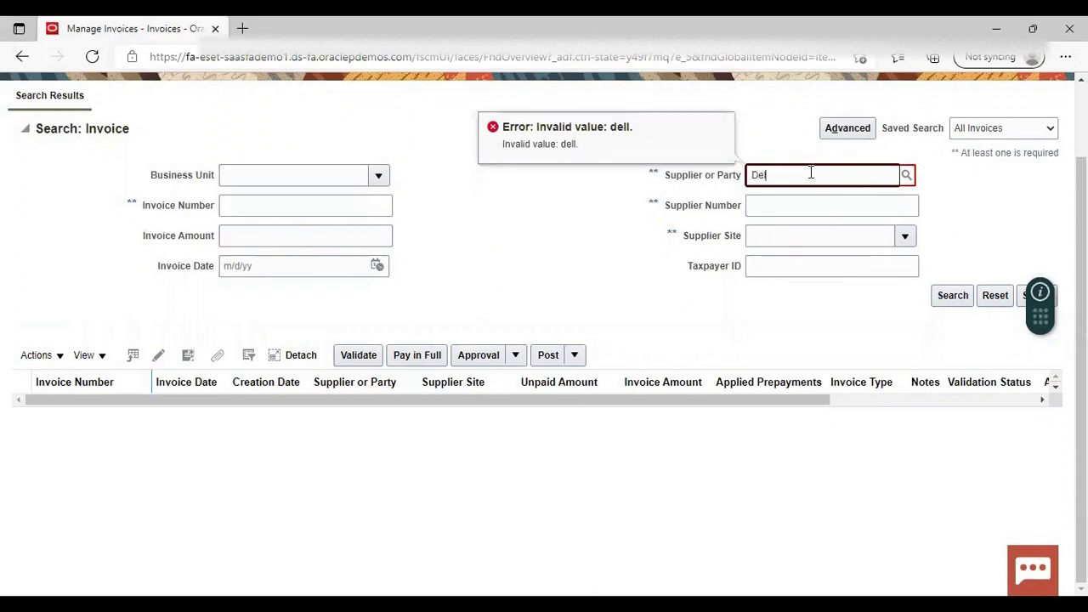
{"action": "type", "text": " Inc."}
{"action": "left_click", "coordinate": [953, 297]}
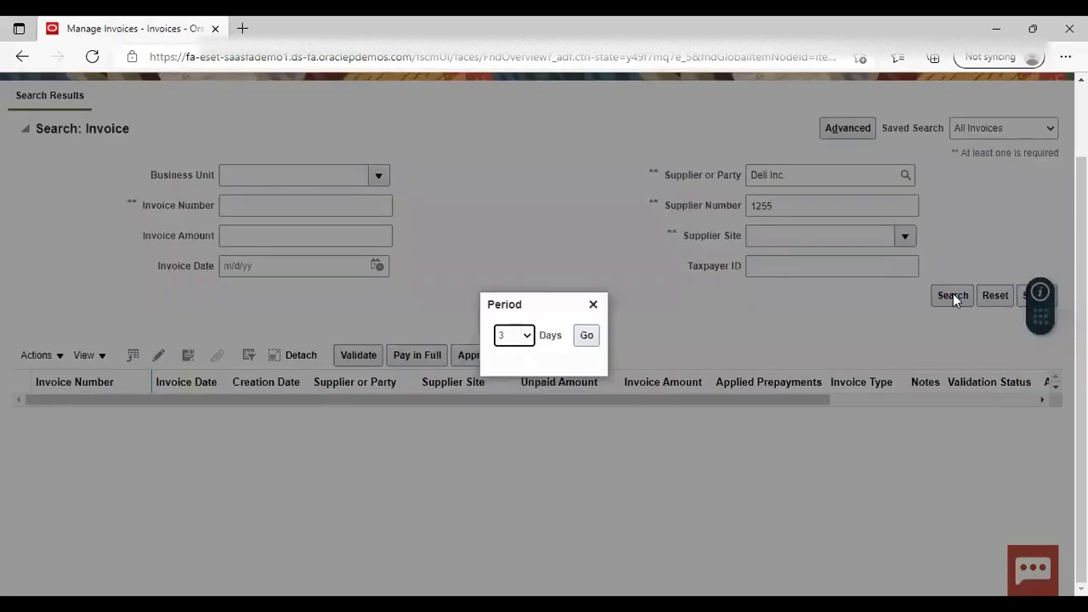
{"action": "left_click", "coordinate": [586, 337]}
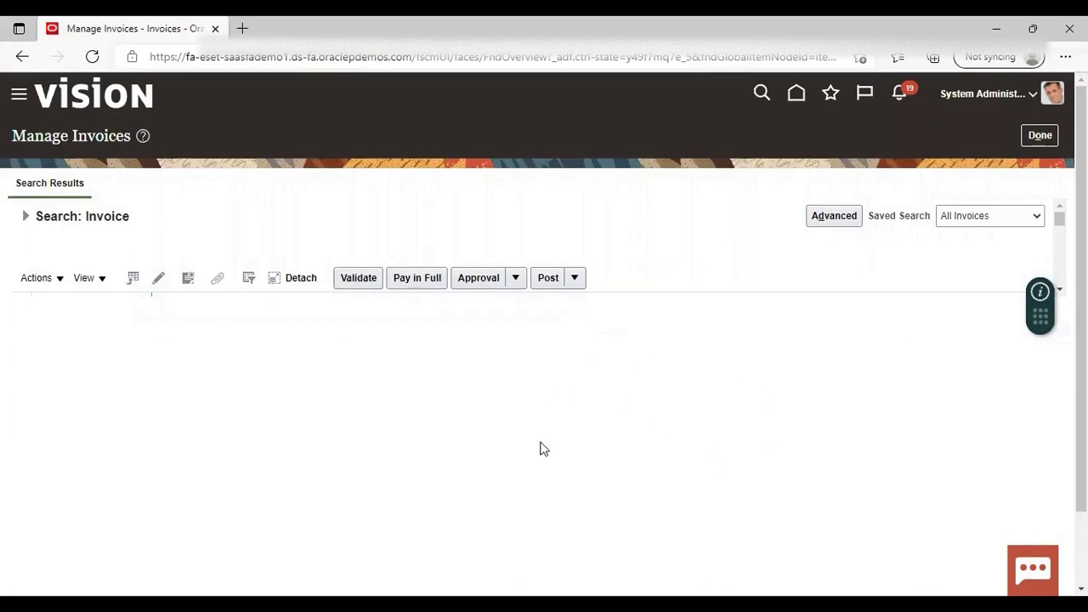
- Look through the Dell Inc. invoices in the search results and open the details of invoice R inv_1
{"action": "scroll", "coordinate": [544, 447], "scroll_direction": "down", "scroll_amount": 1}
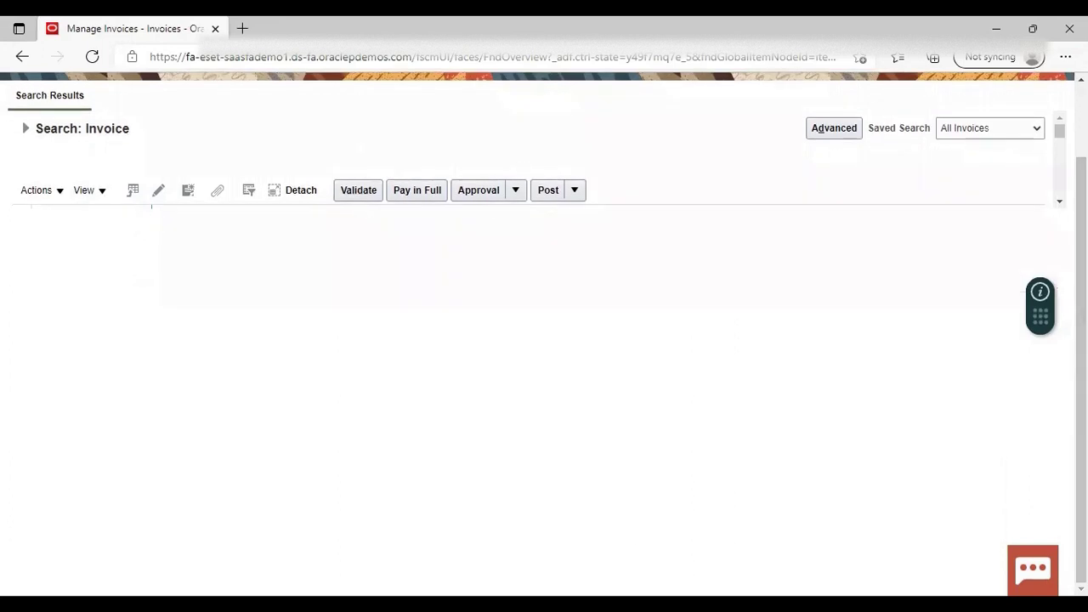
{"action": "scroll", "coordinate": [544, 316], "scroll_direction": "up", "scroll_amount": 1}
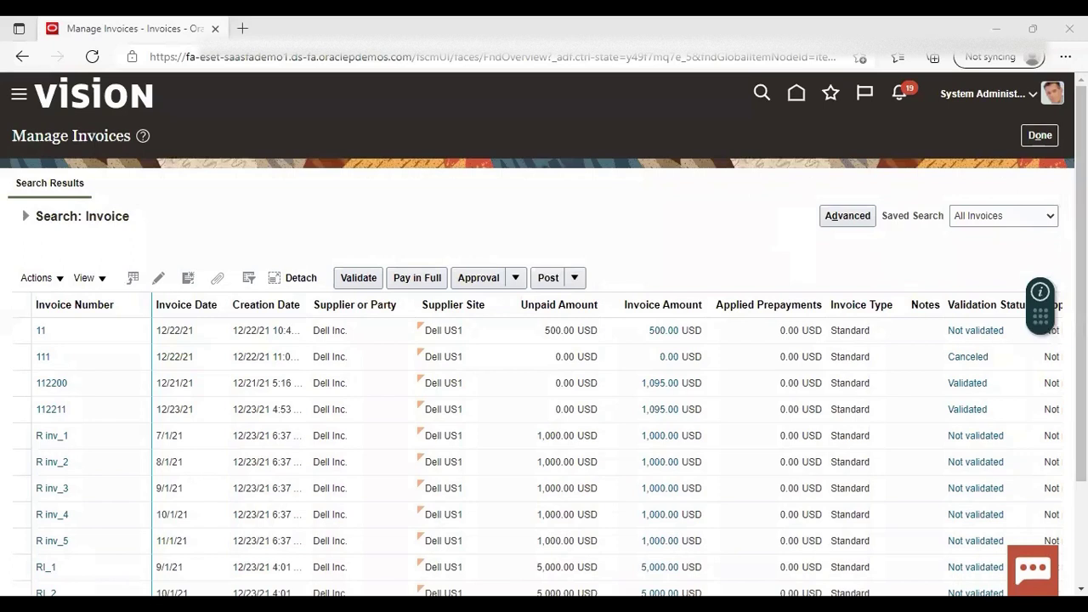
{"action": "scroll", "coordinate": [544, 383], "scroll_direction": "down", "scroll_amount": 3}
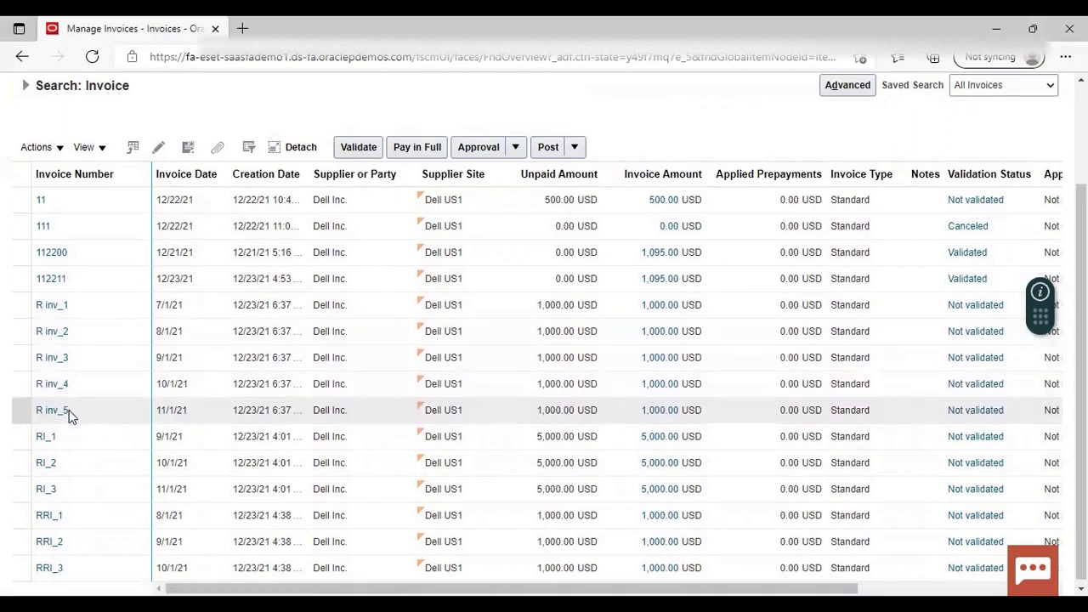
{"action": "left_click", "coordinate": [46, 305]}
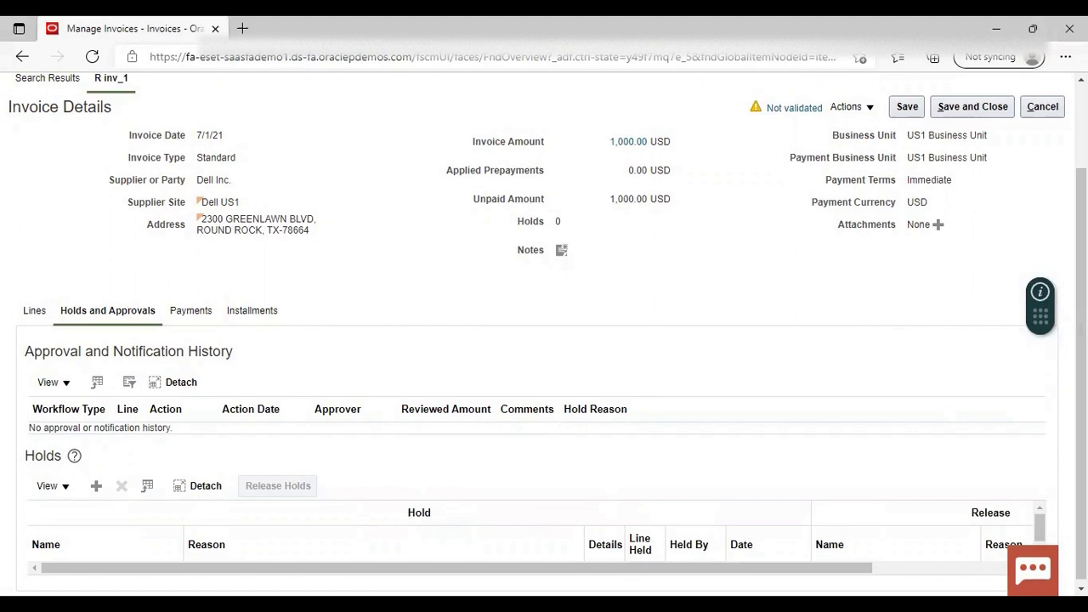
{"action": "scroll", "coordinate": [867, 255], "scroll_direction": "up", "scroll_amount": 2}
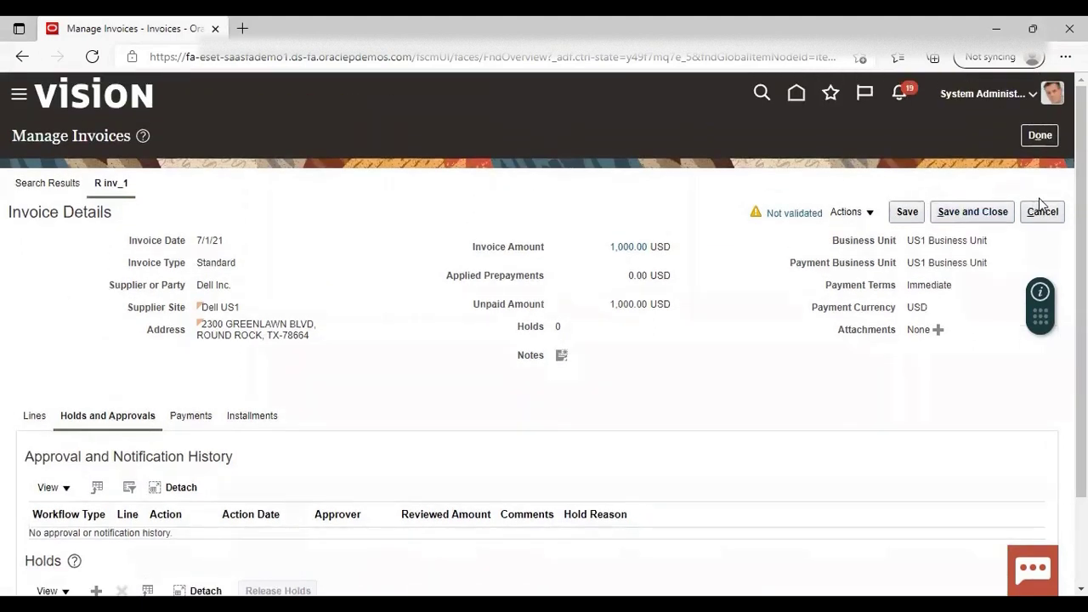